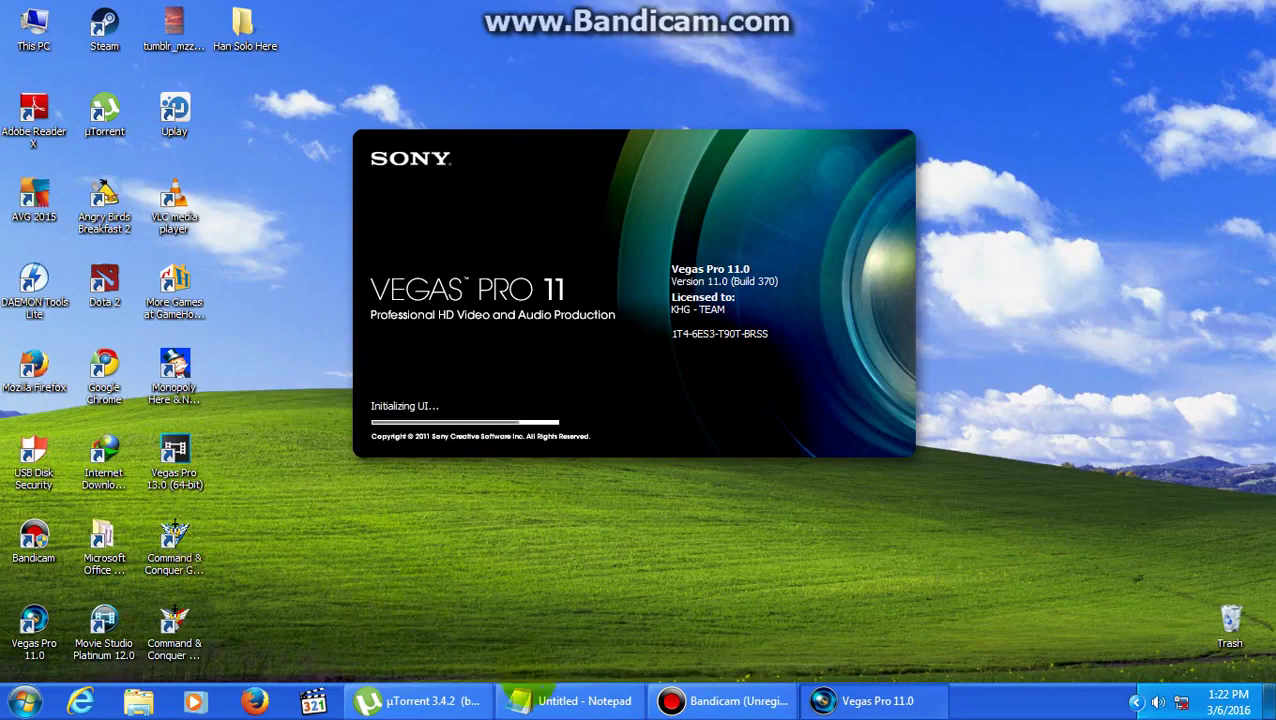
left_click(524, 704)
left_click(524, 704)
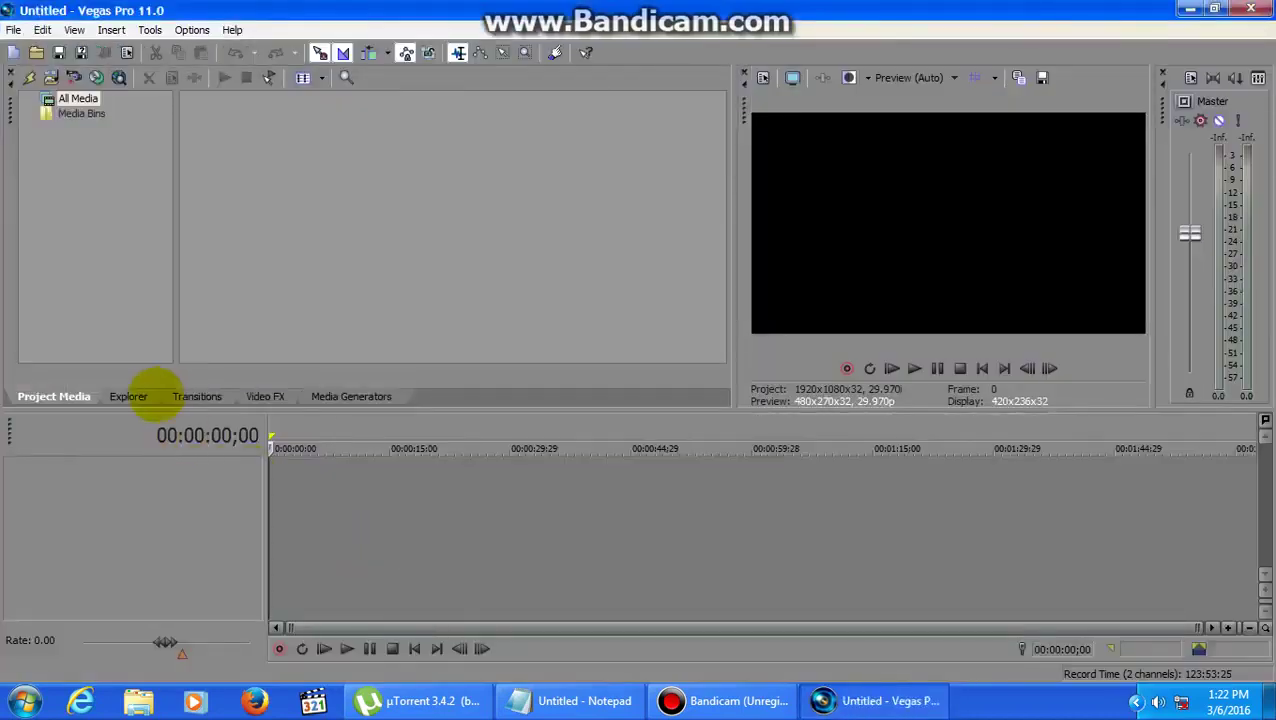
- Add the FremantleMedia (2007) 60FPS clip from the Video Logos folder to the start of the timeline
left_click(129, 396)
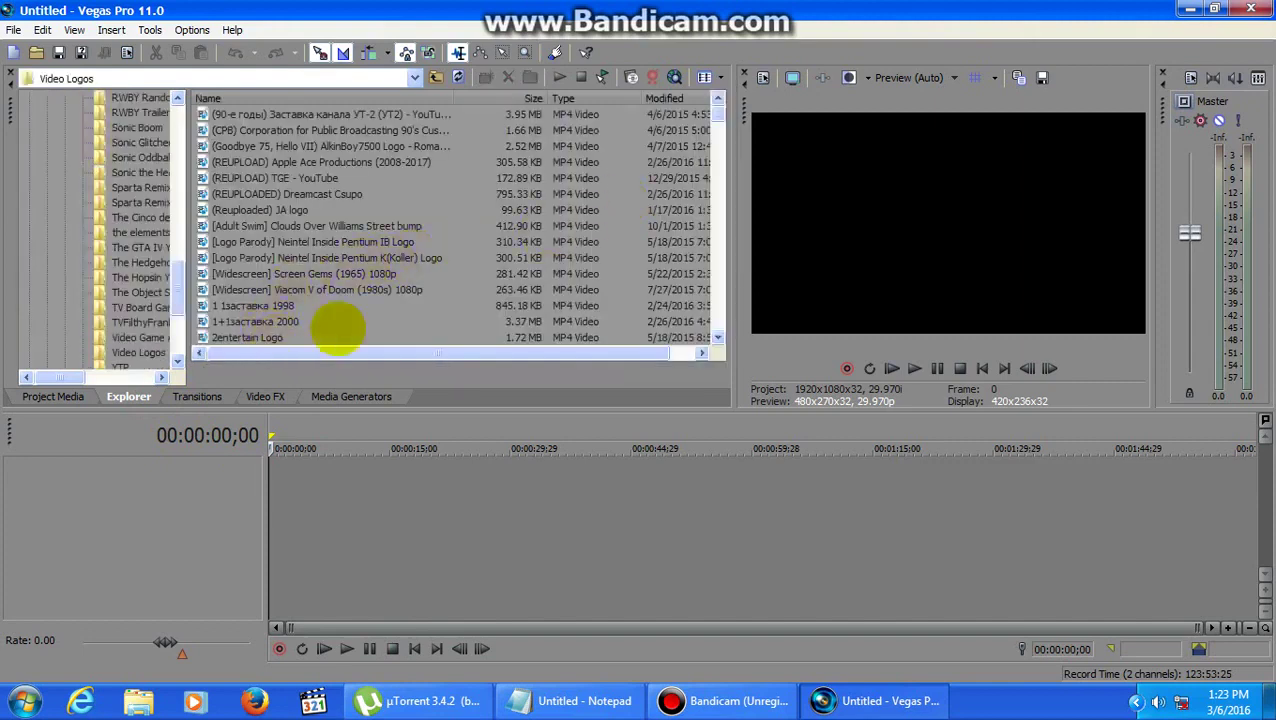
left_click_drag(718, 108, 719, 191)
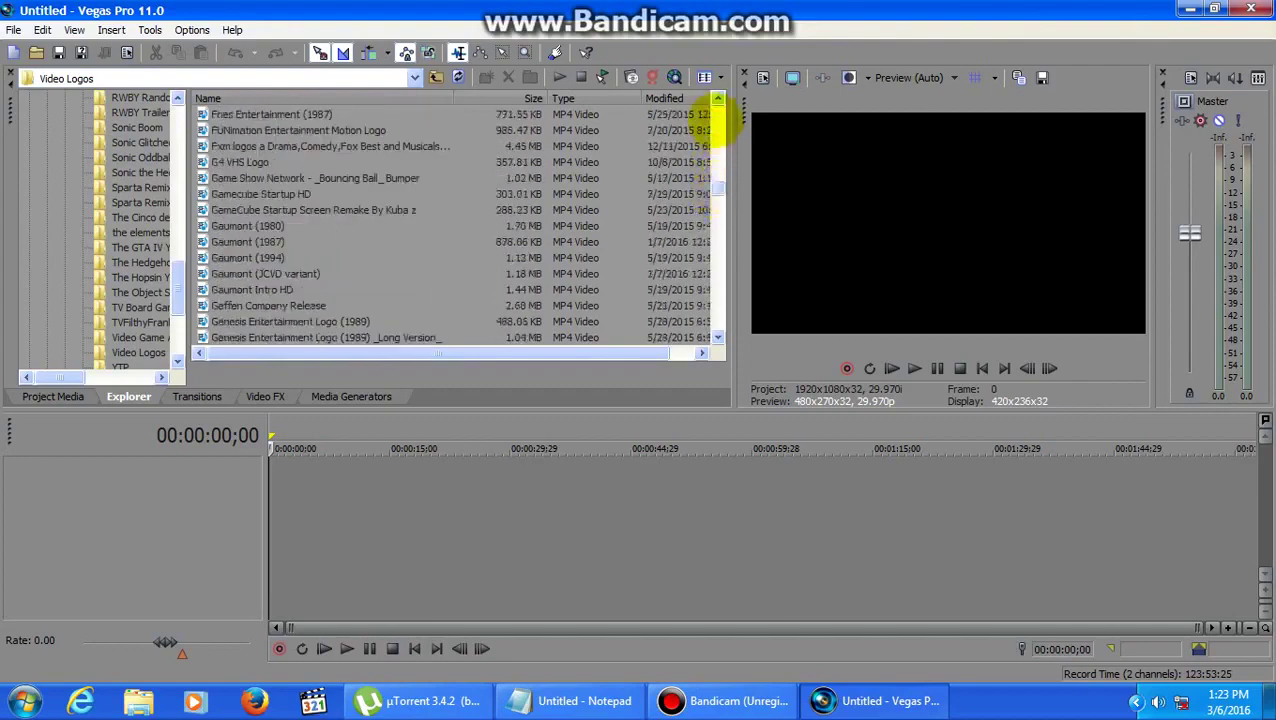
left_click(718, 100)
left_click(718, 100)
left_click(718, 100)
left_click(718, 100)
left_click(718, 100)
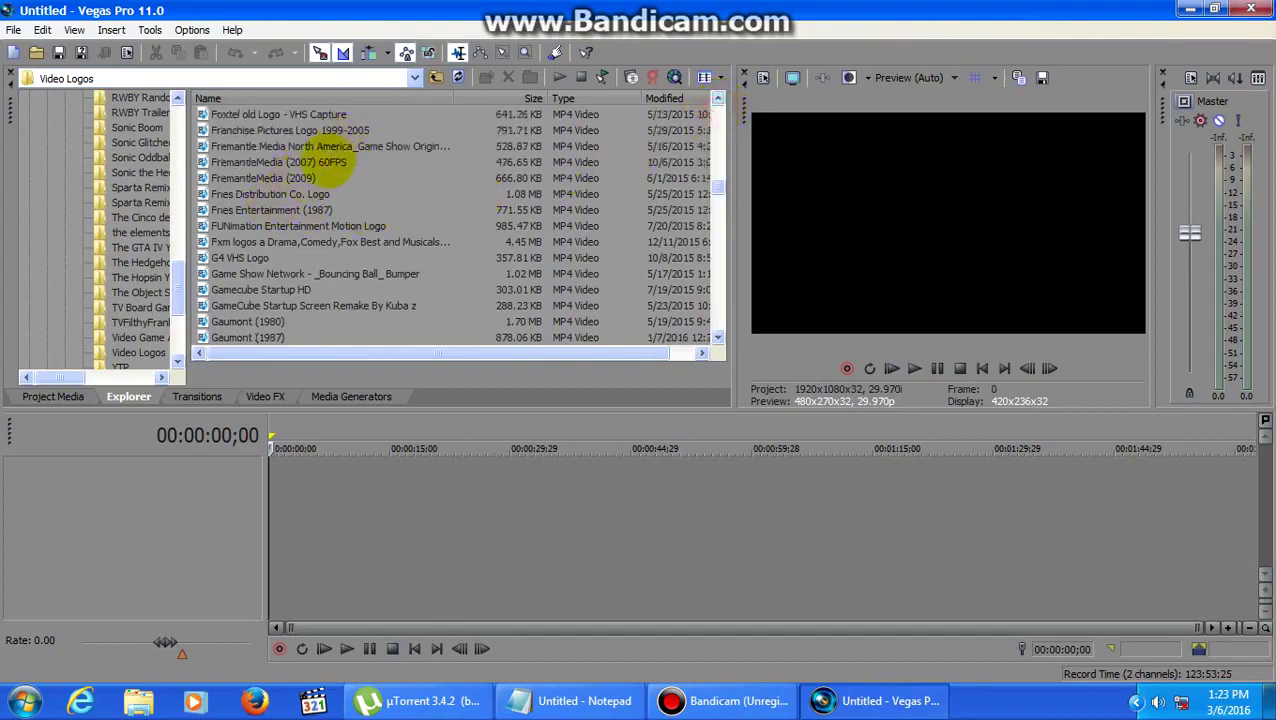
left_click_drag(330, 165, 100, 399)
left_click(80, 398)
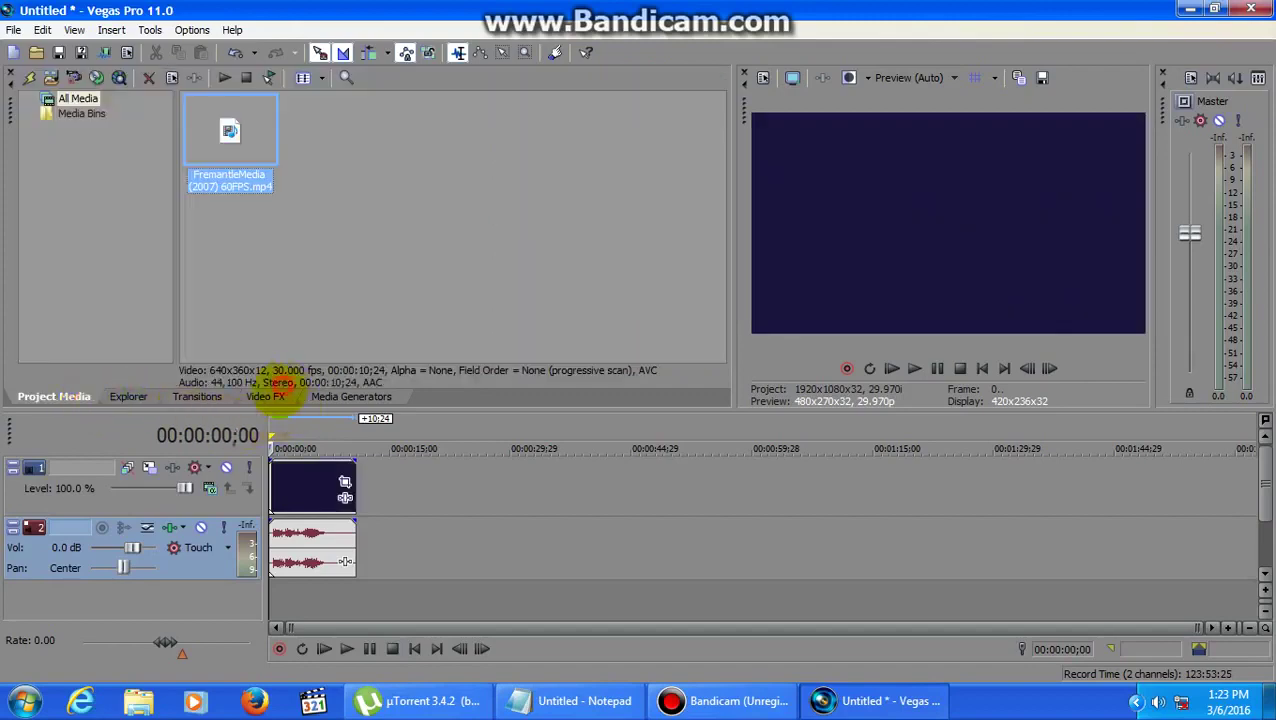
- Apply the Invert video effect with the 100% Inversion preset to the video clip
left_click(270, 396)
scroll(165, 210, "down", 5)
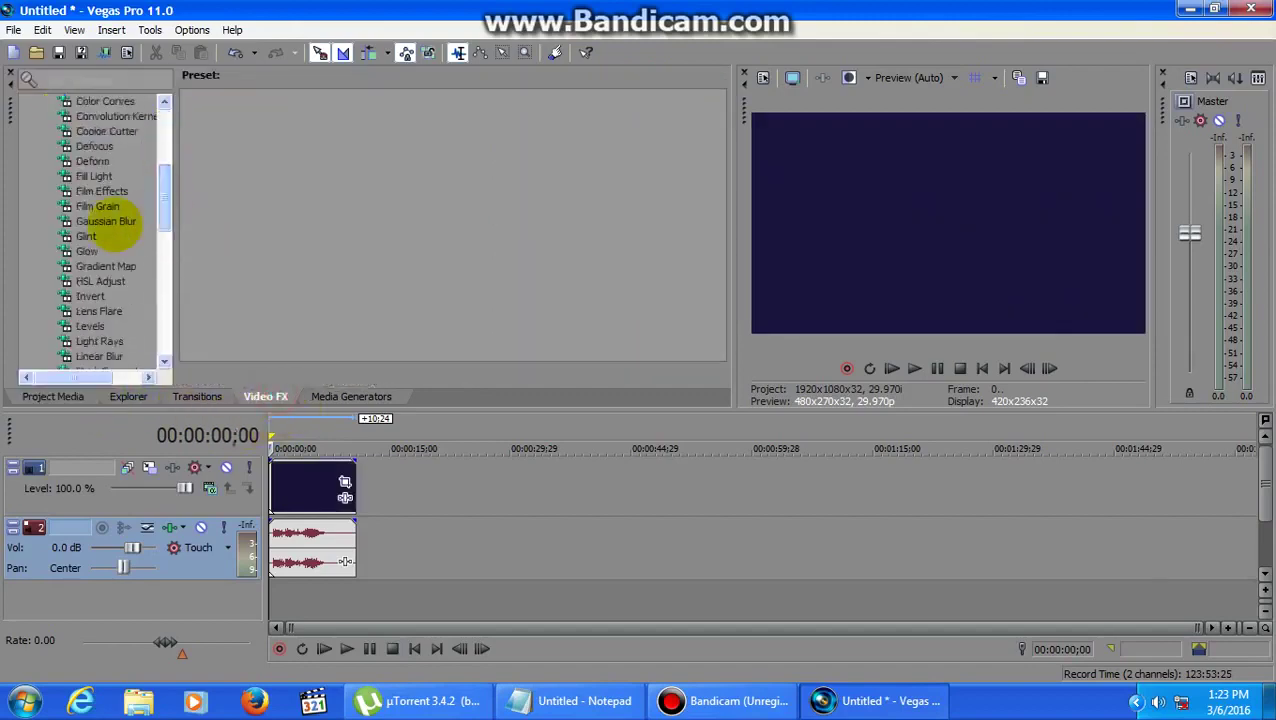
left_click(90, 296)
left_click_drag(539, 131, 310, 490)
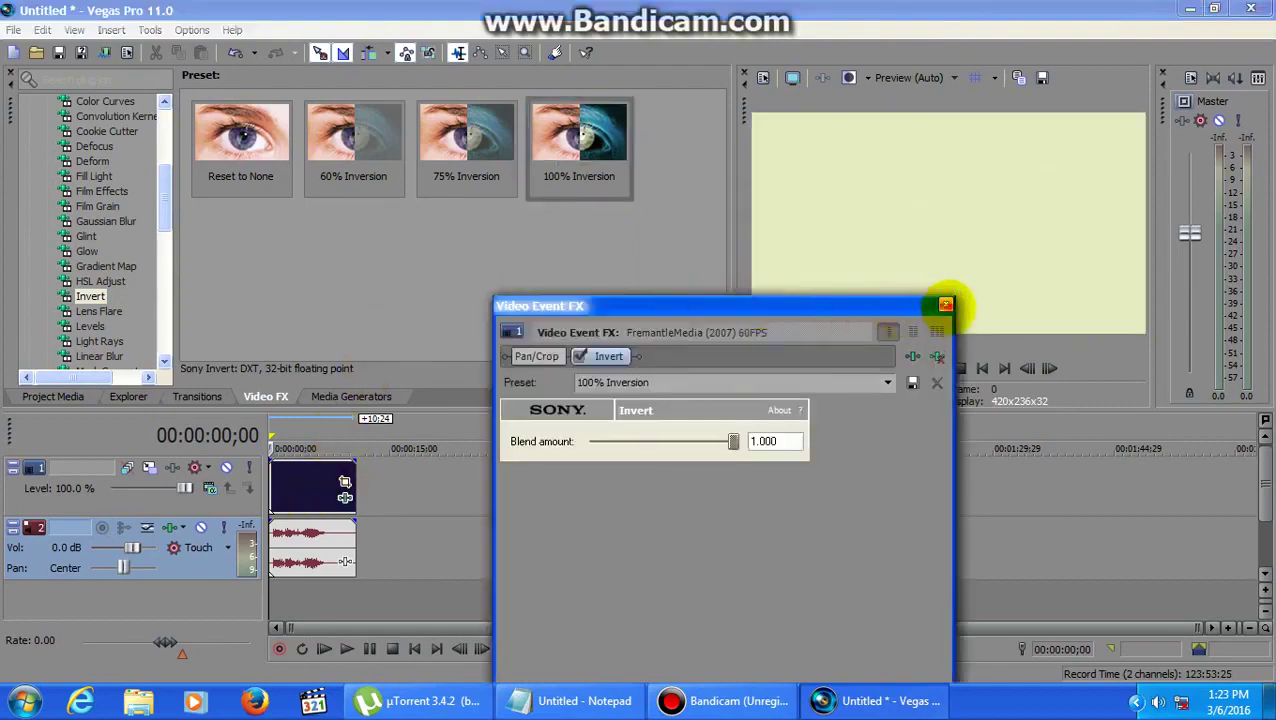
left_click(945, 304)
- Apply the Gradient Map video effect with the Khord preset to the video clip and briefly play it
left_click(106, 266)
scroll(445, 120, "down", 5)
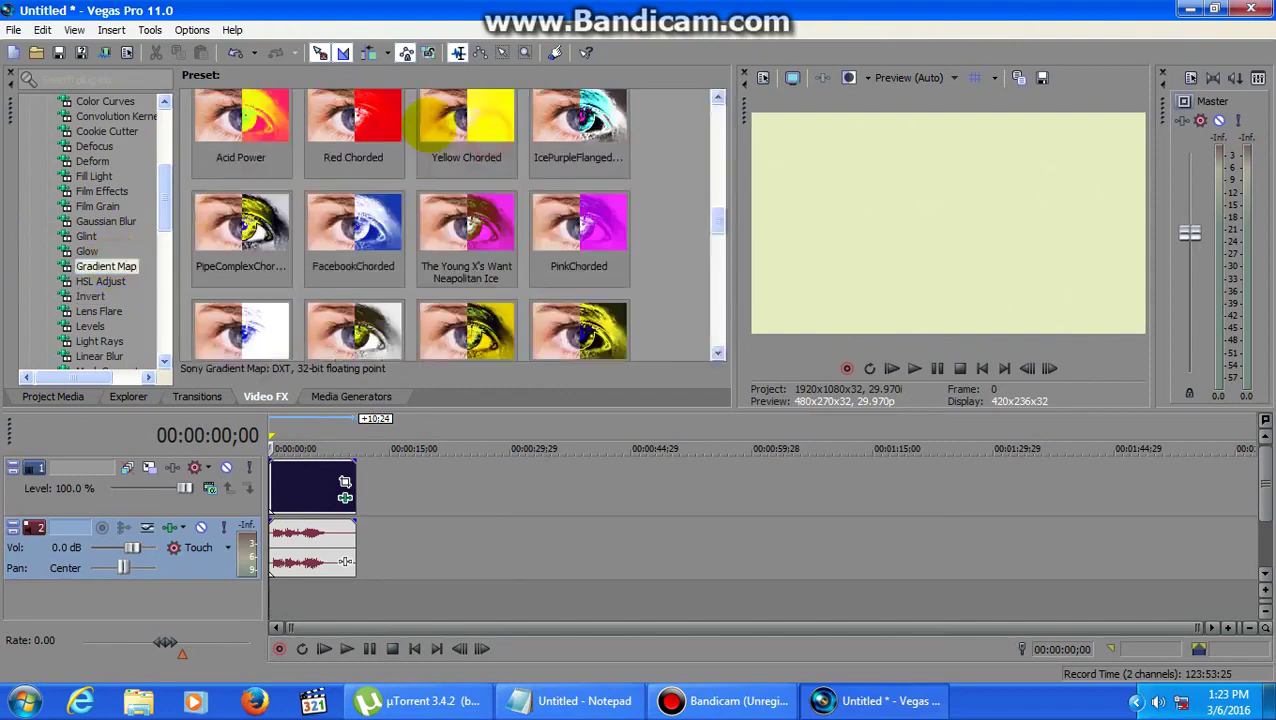
scroll(445, 122, "down", 10)
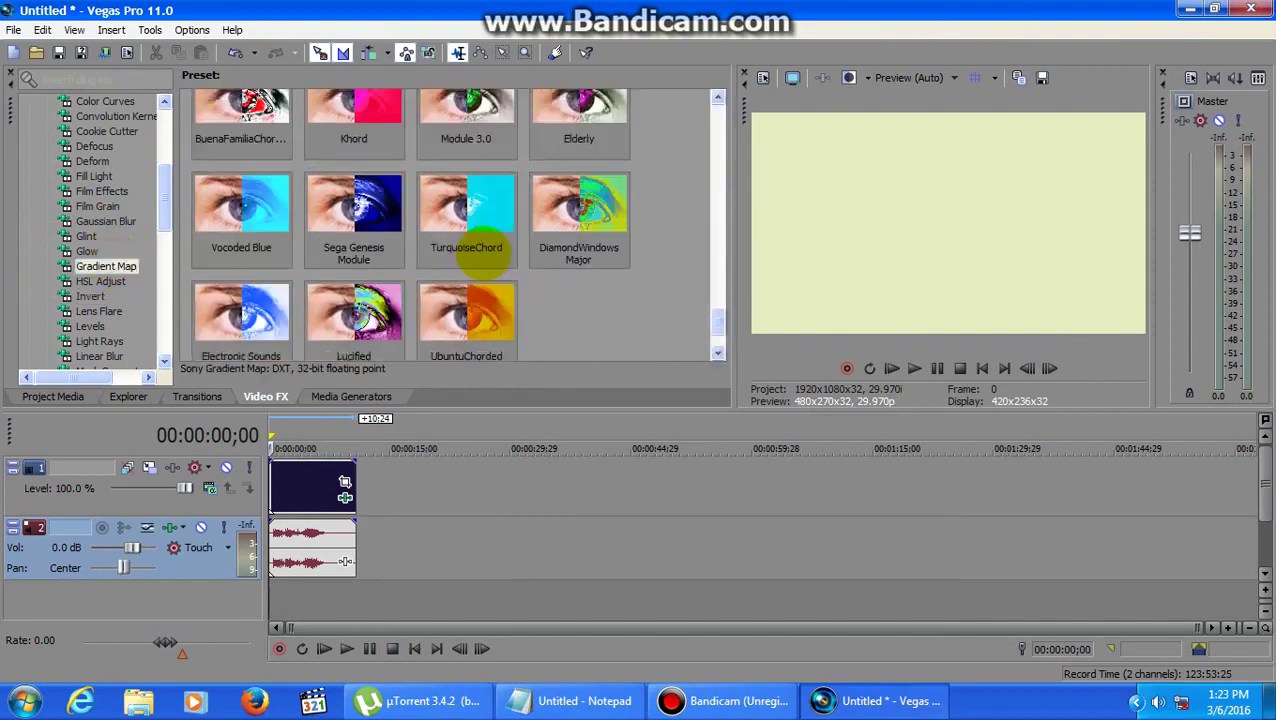
scroll(488, 252, "up", 8)
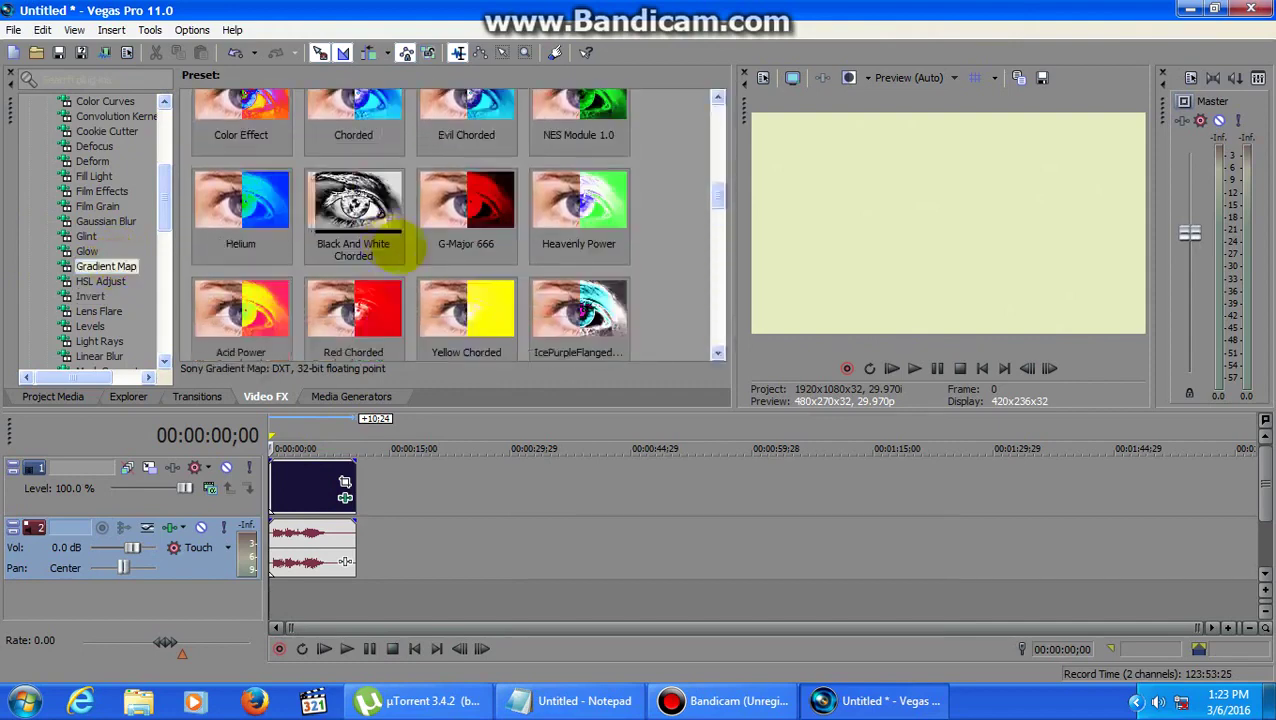
scroll(393, 240, "up", 5)
scroll(390, 240, "down", 3)
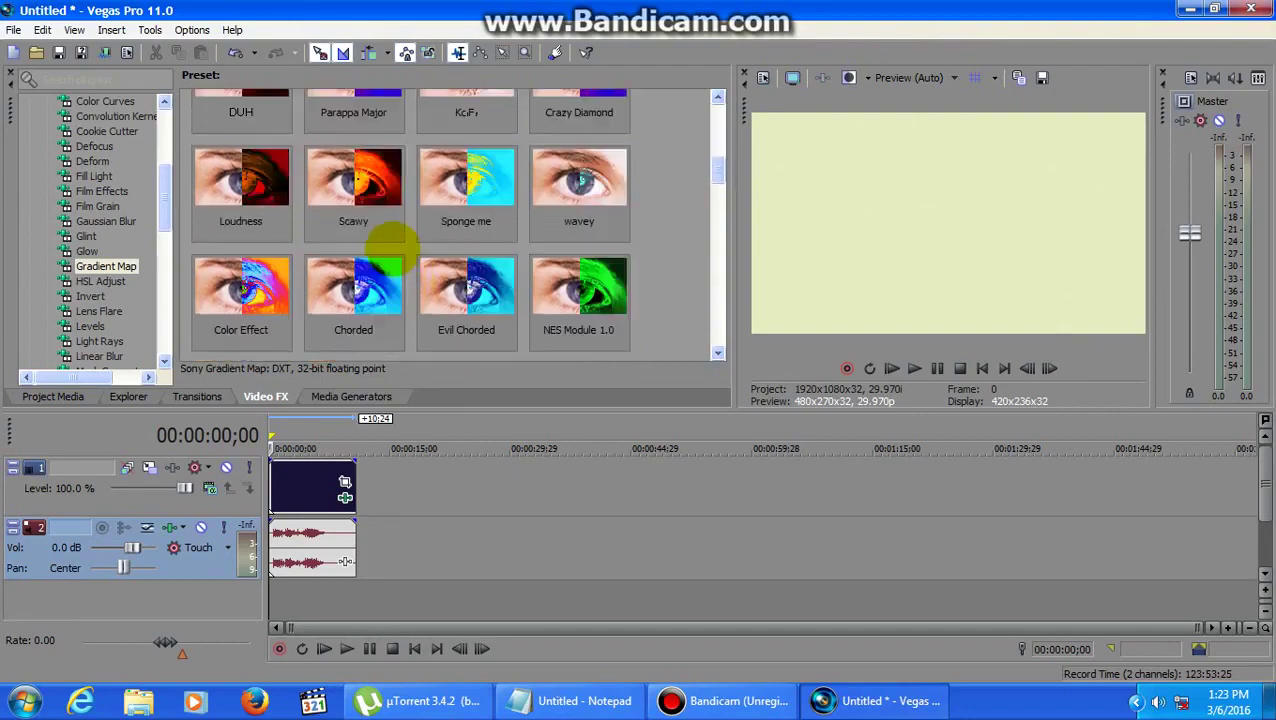
scroll(395, 240, "down", 3)
scroll(405, 242, "up", 7)
scroll(426, 246, "down", 3)
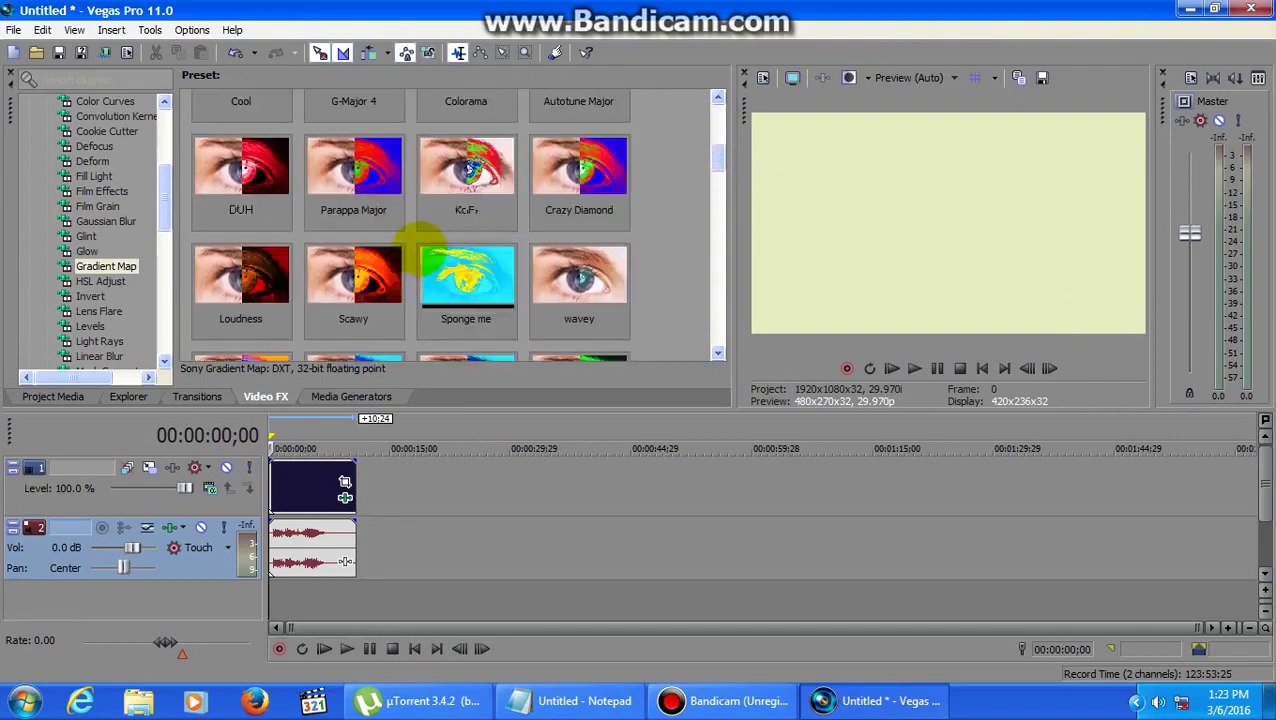
scroll(428, 246, "down", 6)
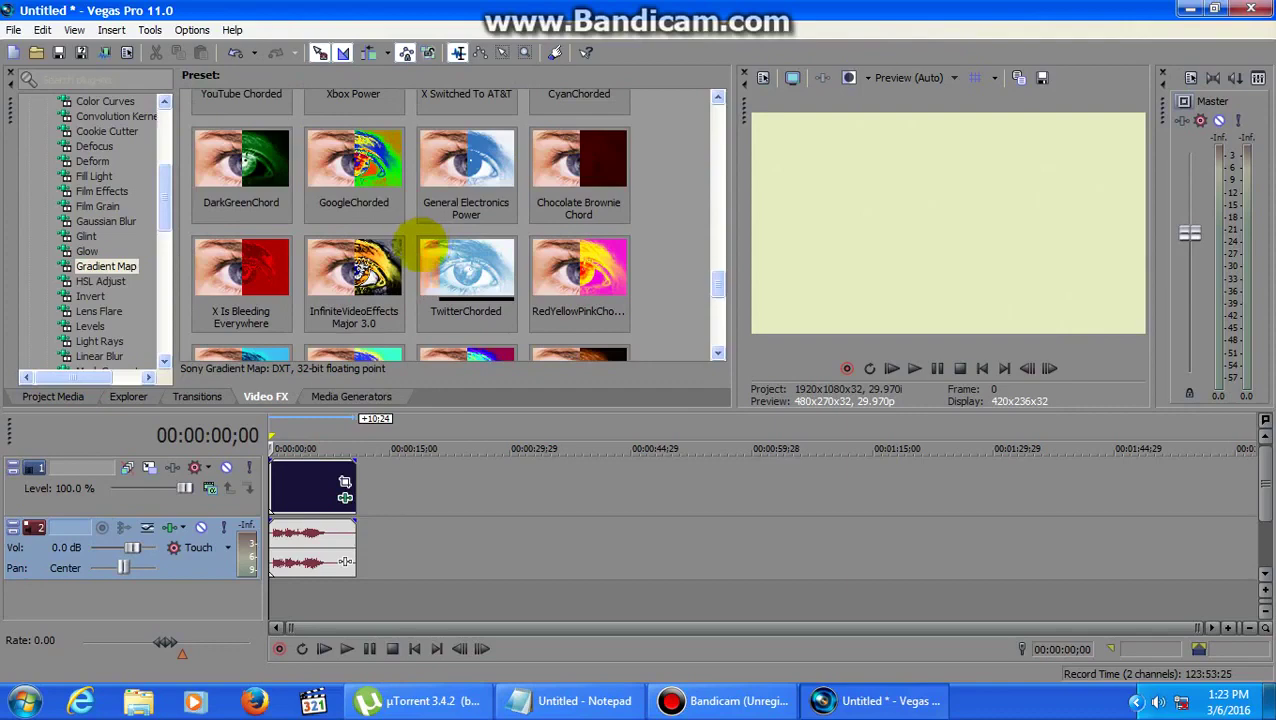
scroll(420, 252, "up", 2)
scroll(400, 245, "down", 5)
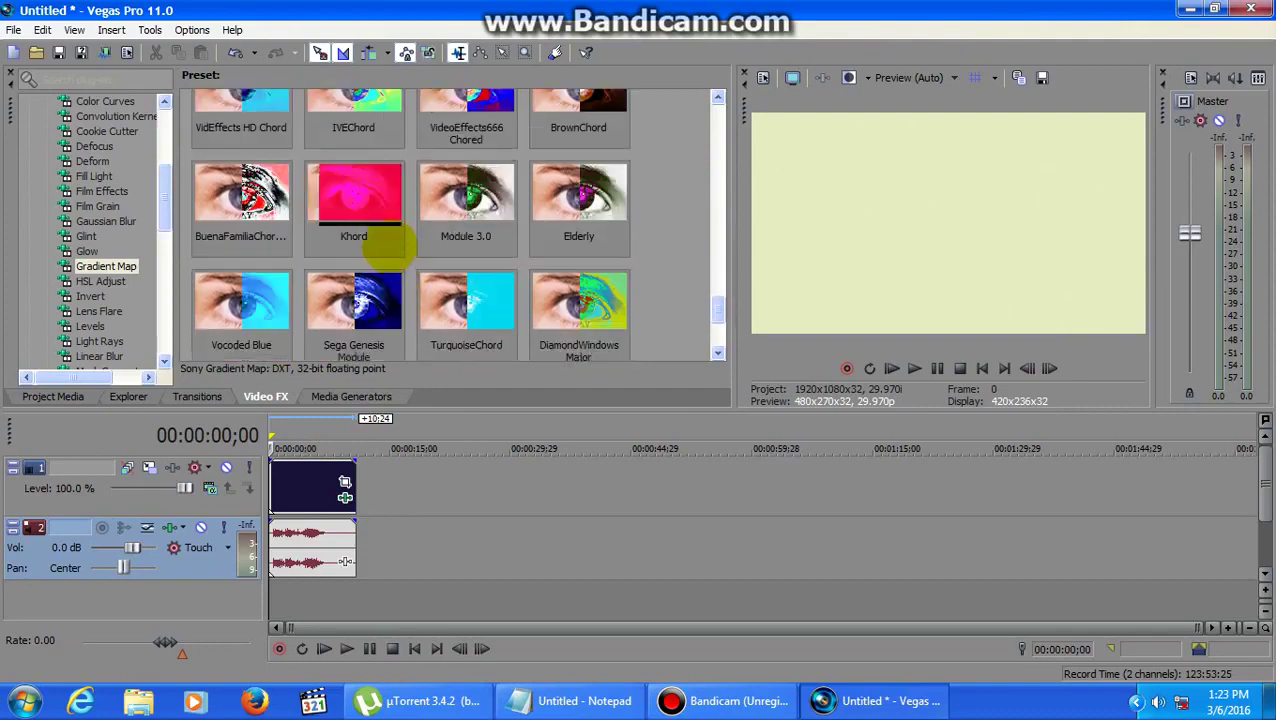
left_click_drag(392, 243, 310, 488)
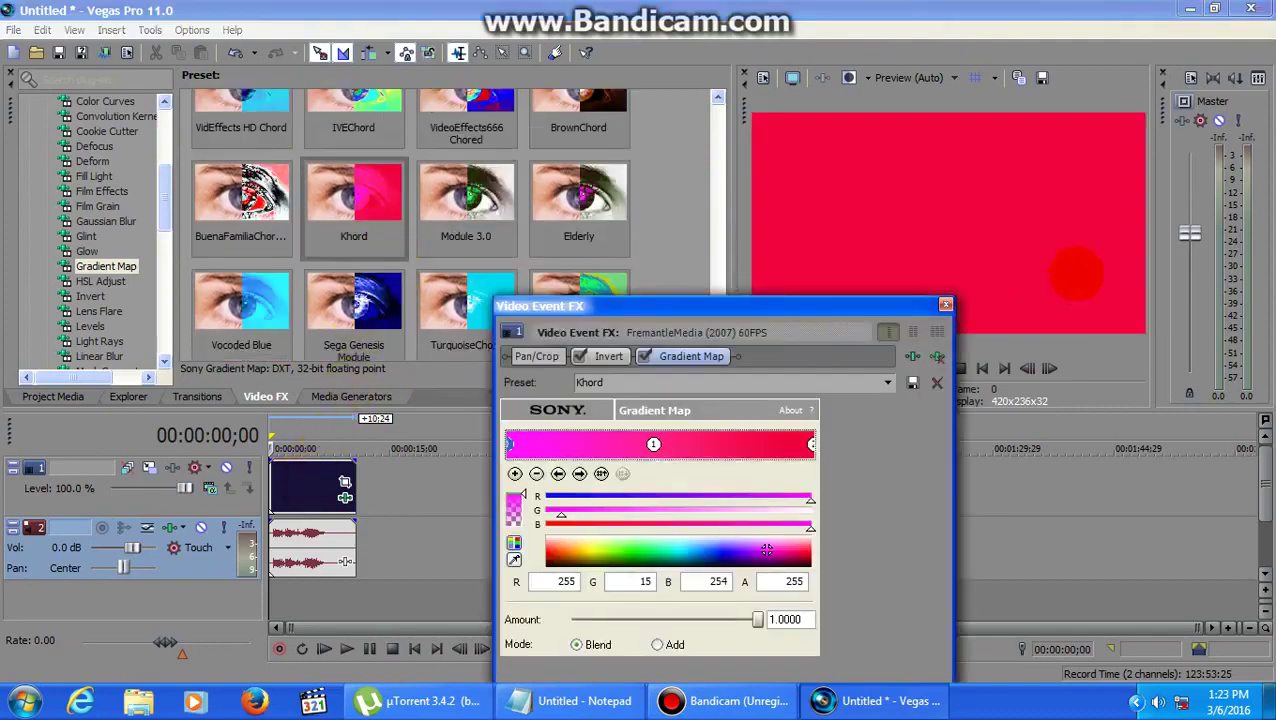
left_click(946, 304)
key("space")
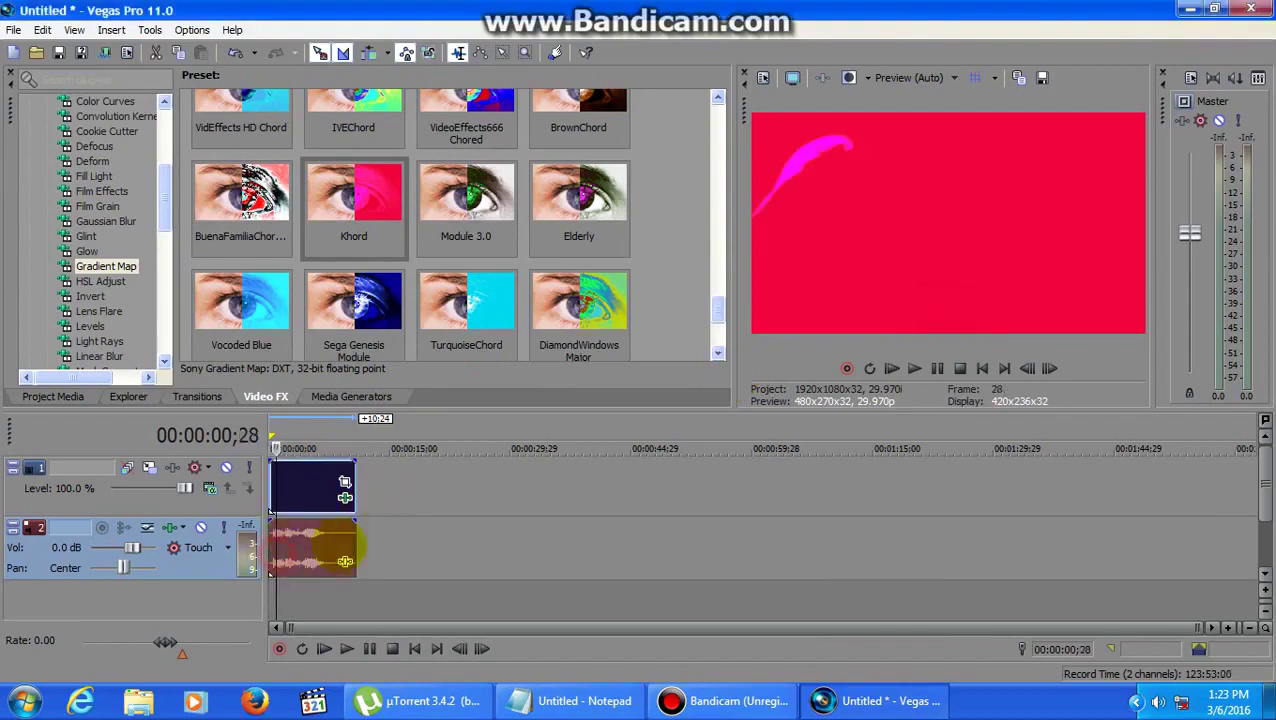
- Add Pitch Shift to the audio event with 12 semitones, duration preserved and mode A17. Drums, unpitched (minimum echo)
left_click(345, 560)
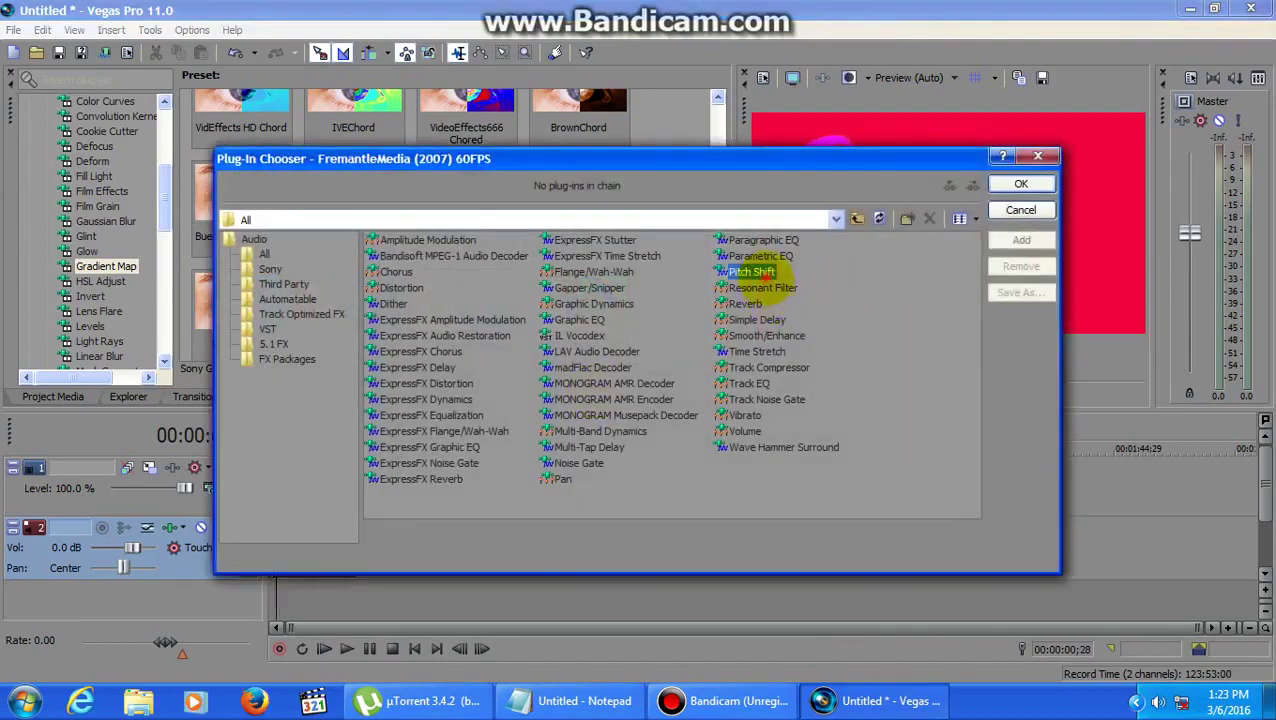
left_click(1018, 186)
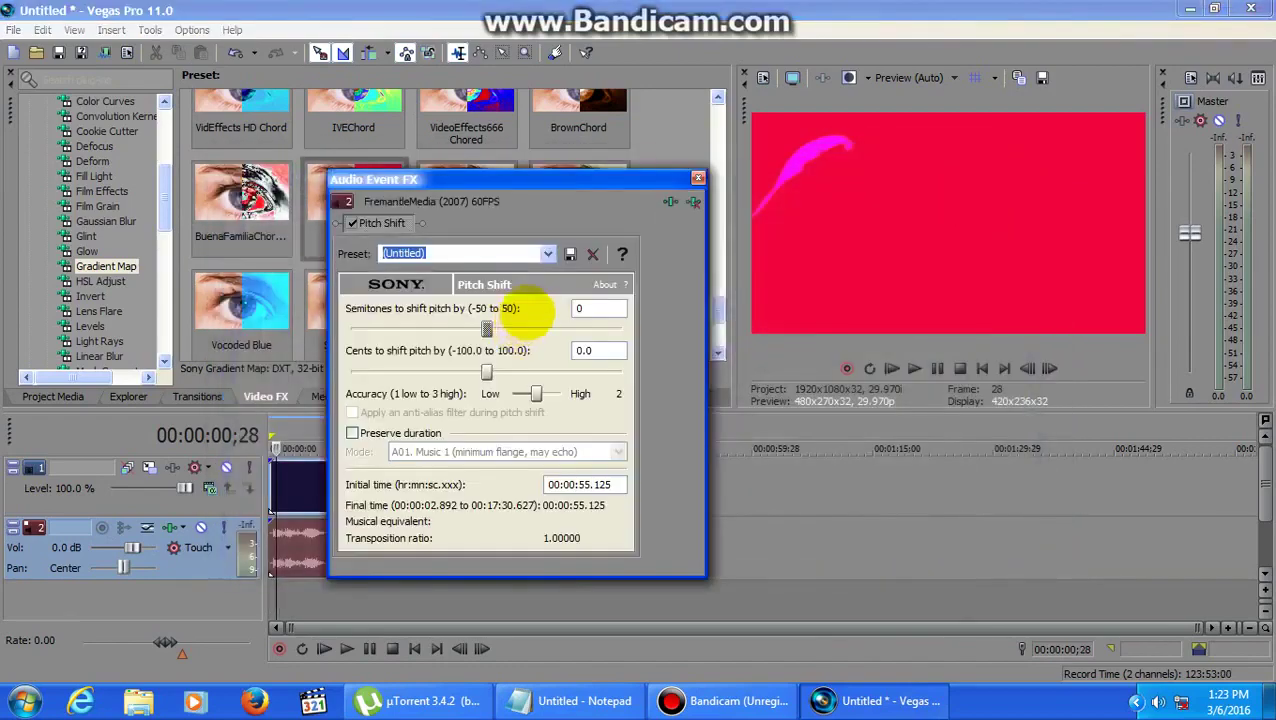
left_click(418, 433)
left_click(480, 452)
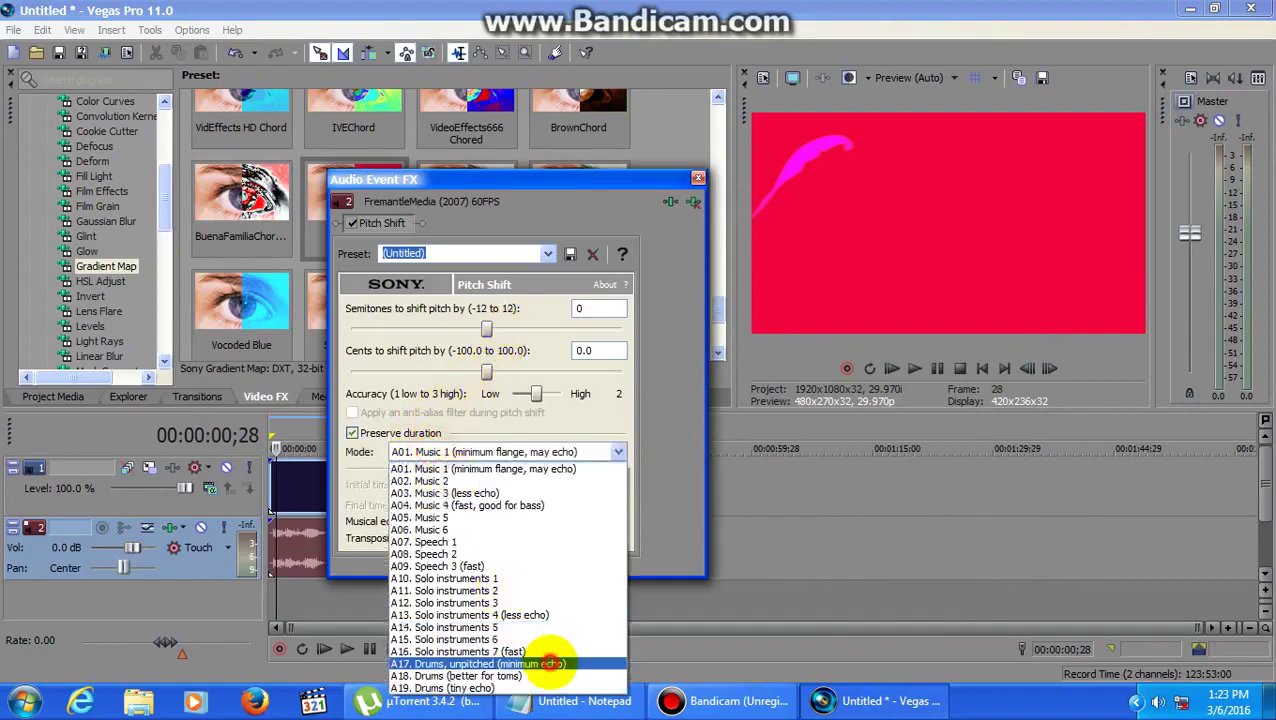
left_click(550, 664)
left_click_drag(488, 329, 640, 328)
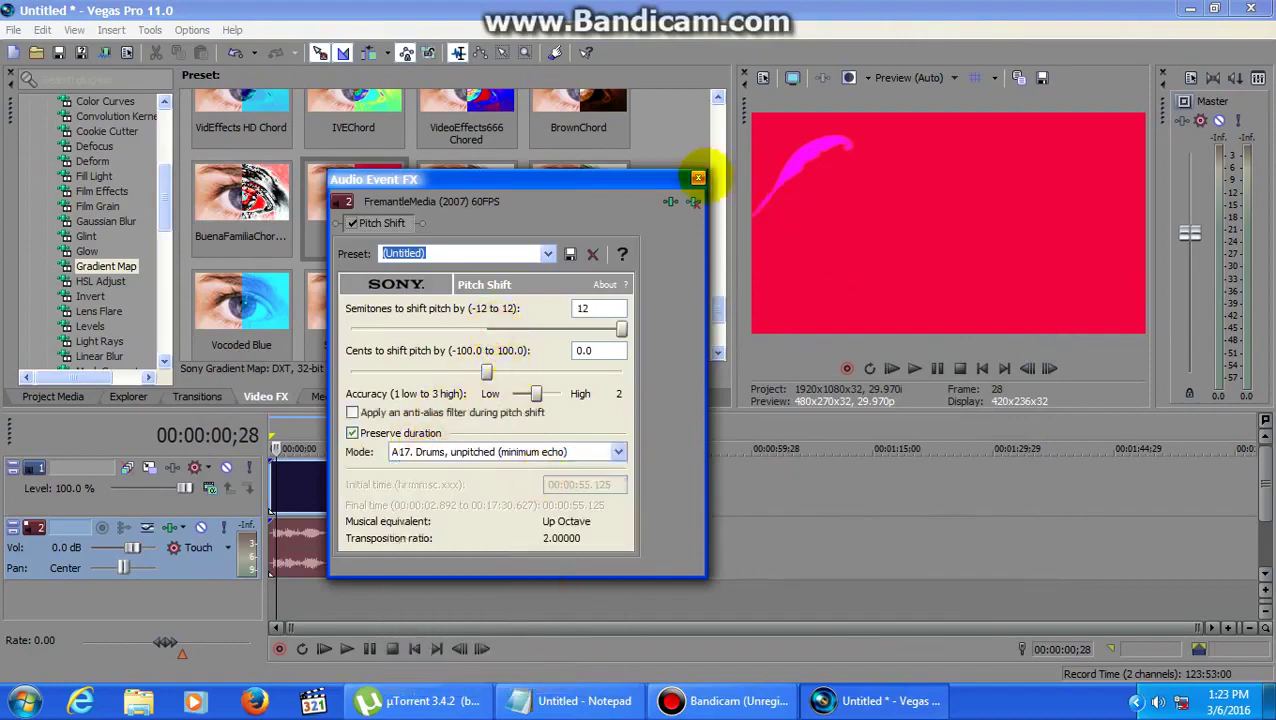
- Check the list of pitch values in the Notepad notes and close the audio effect settings
left_click(584, 700)
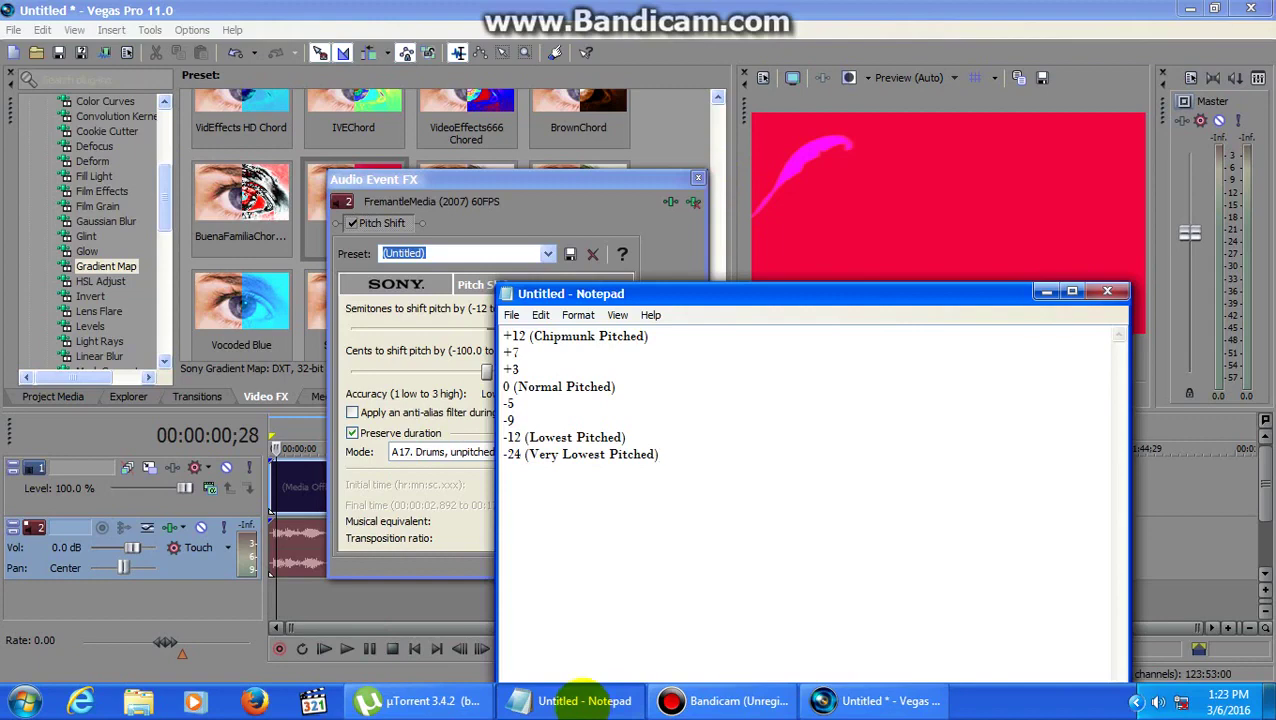
left_click(584, 700)
left_click(698, 178)
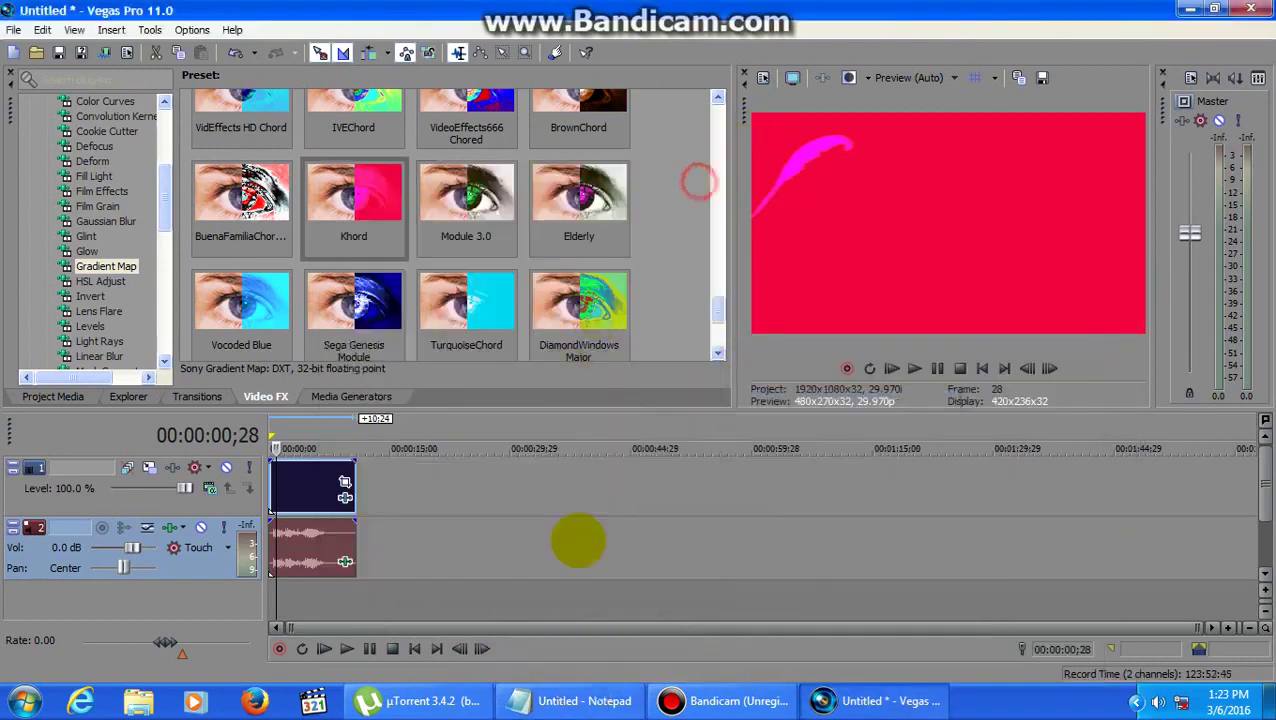
- Duplicate audio track 2 and set the pitch shift of the copy's event to 7 semitones
right_click(531, 548)
left_click(578, 393)
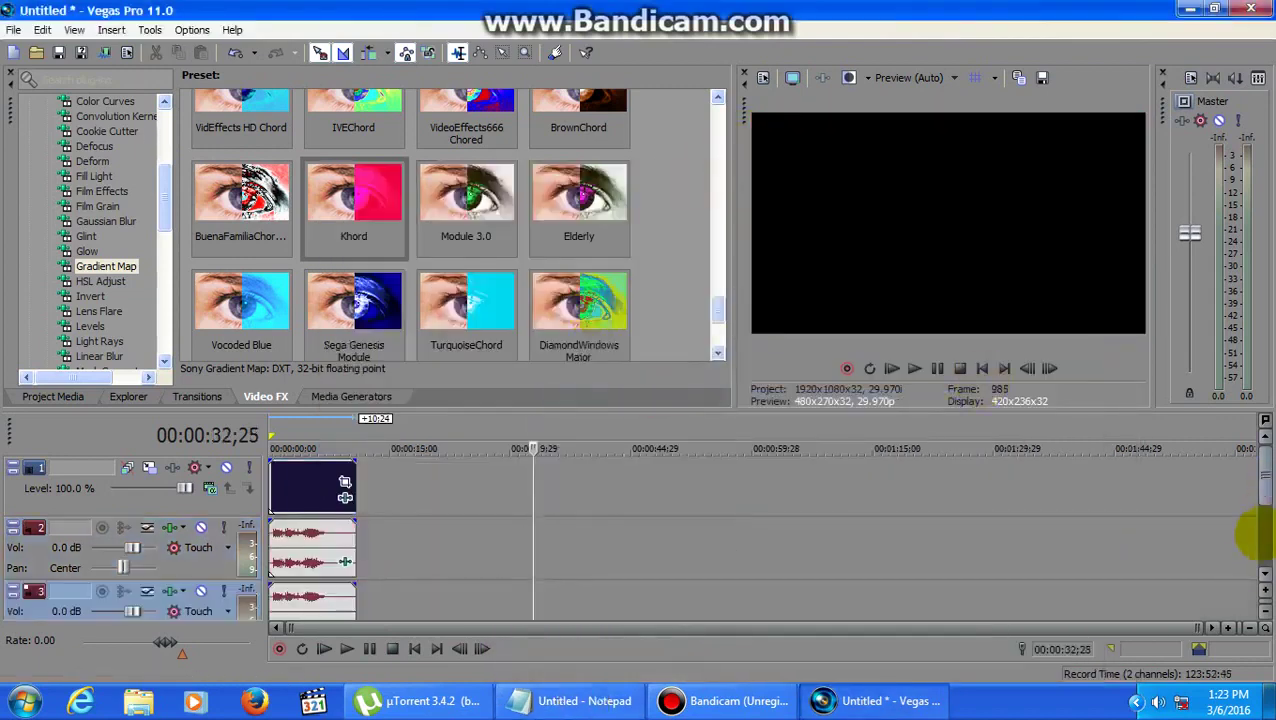
left_click(1264, 572)
left_click(341, 566)
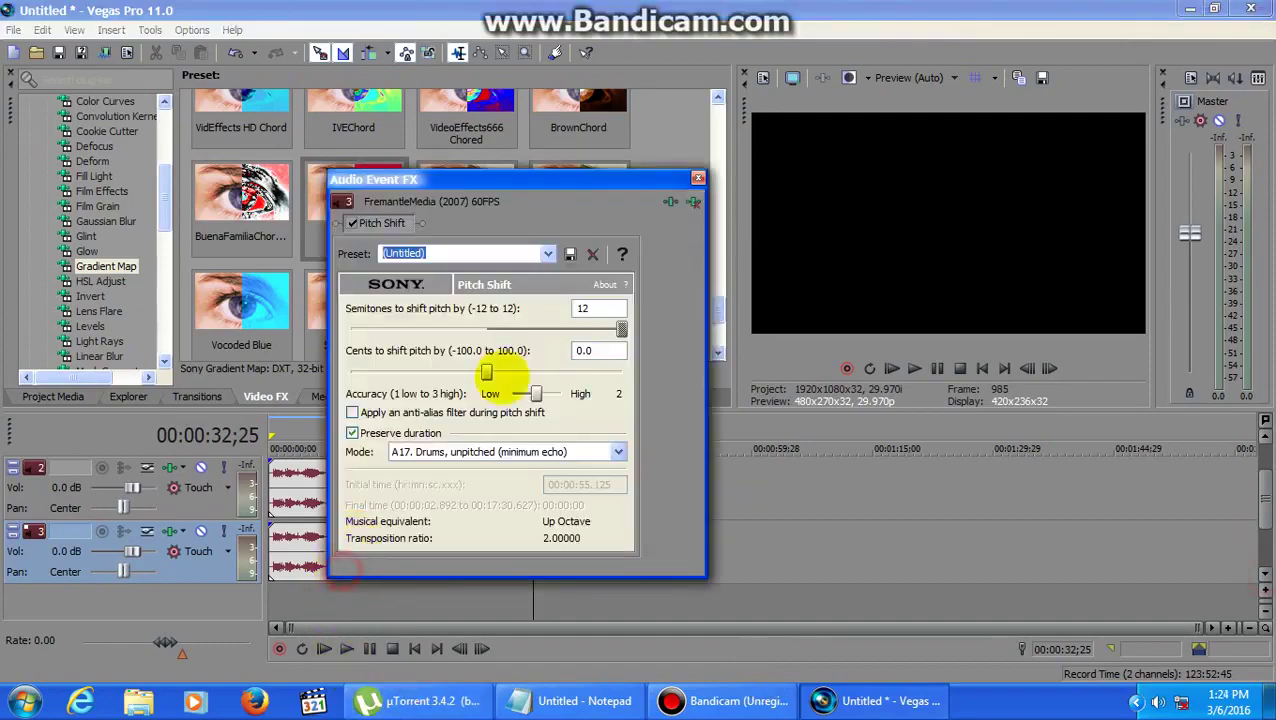
double_click(583, 308)
type("7")
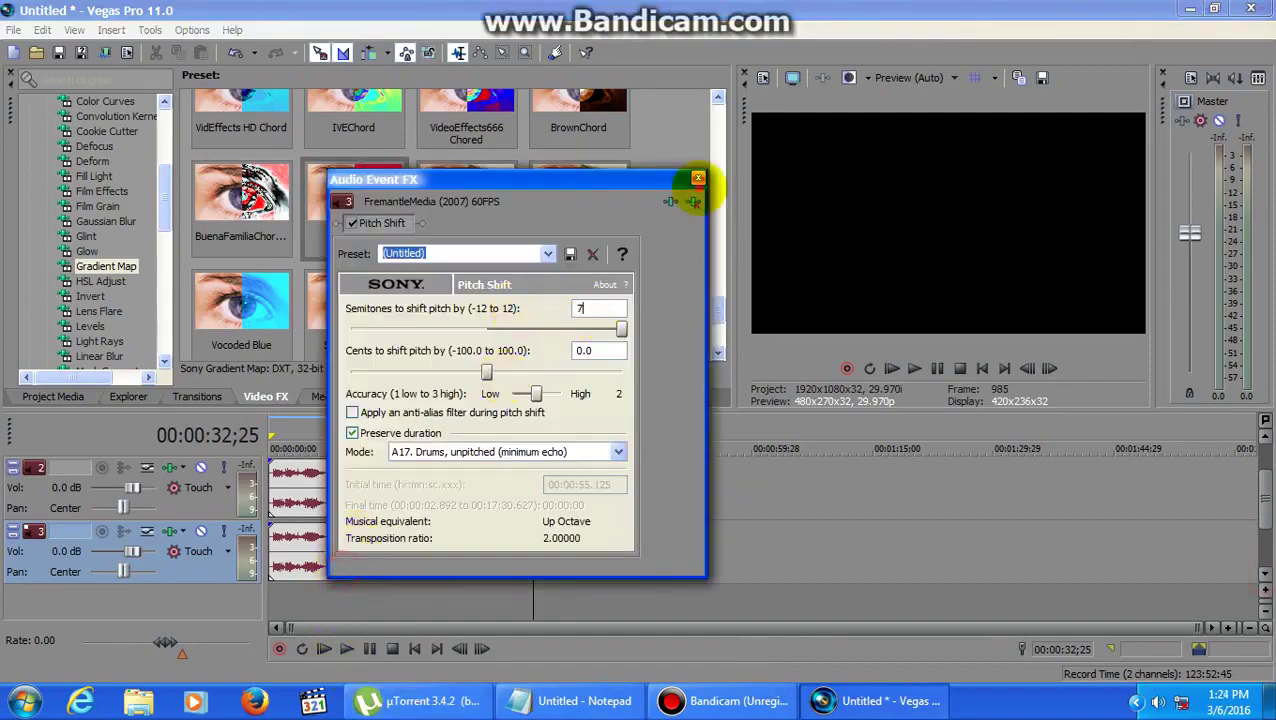
left_click(698, 179)
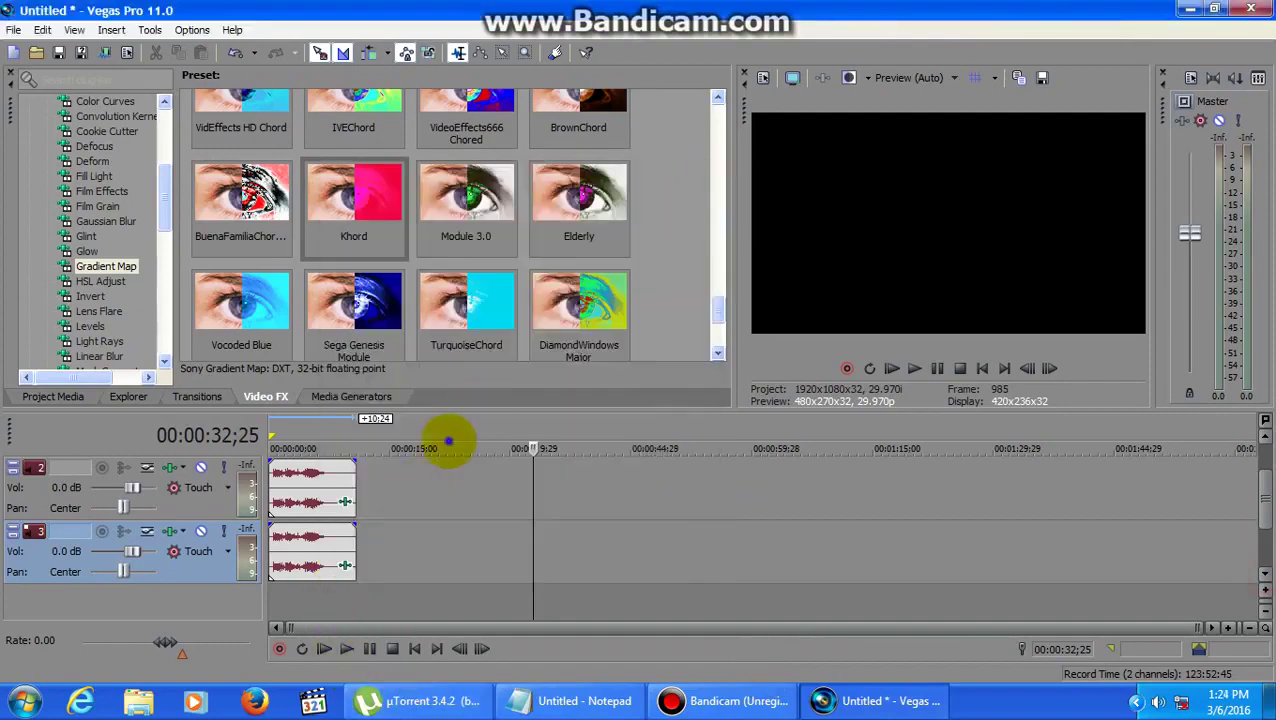
- Duplicate audio track 3 and set the pitch shift of the copy's event to 3 semitones
left_click_drag(342, 547, 342, 592)
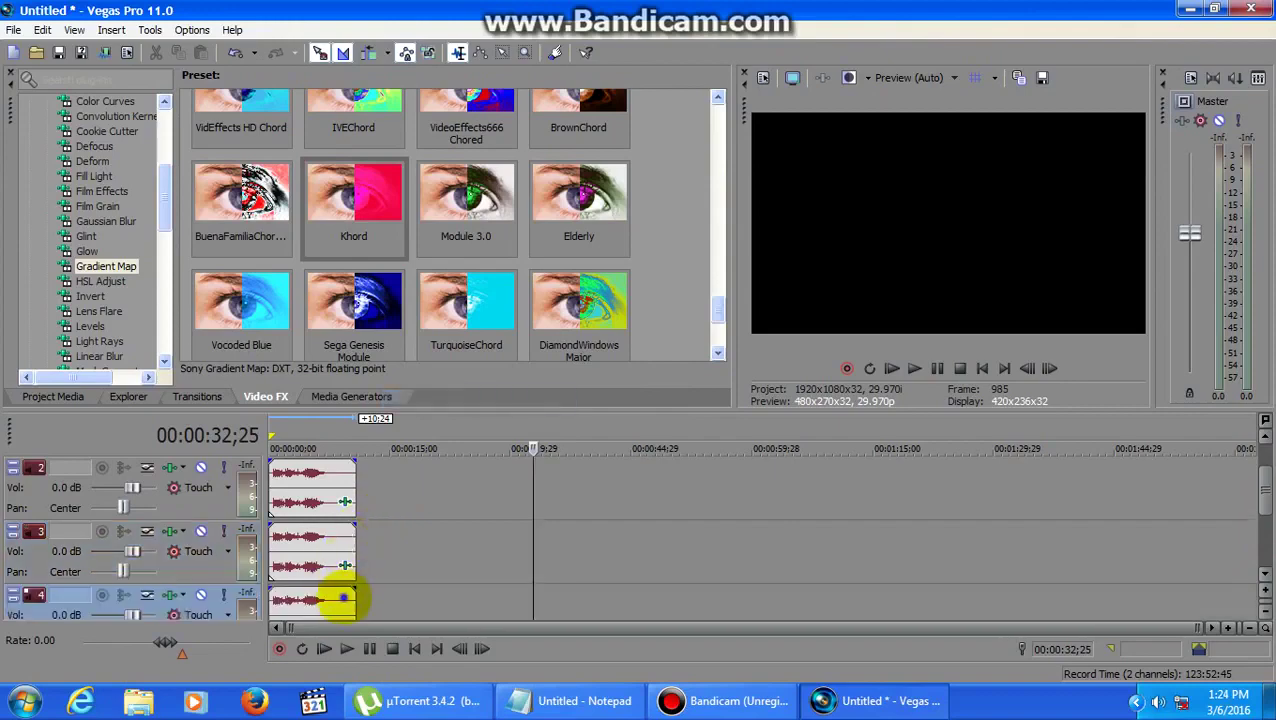
right_click(342, 595)
left_click(480, 218)
double_click(608, 308)
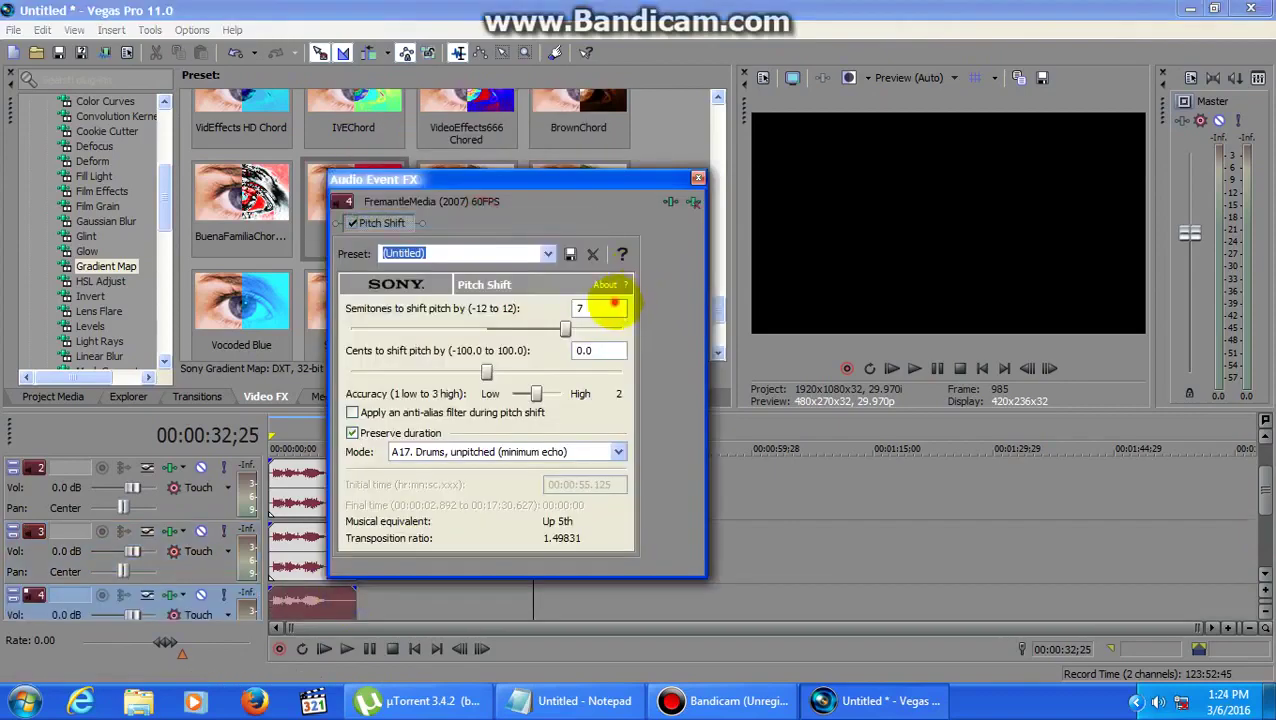
type("3")
left_click(586, 351)
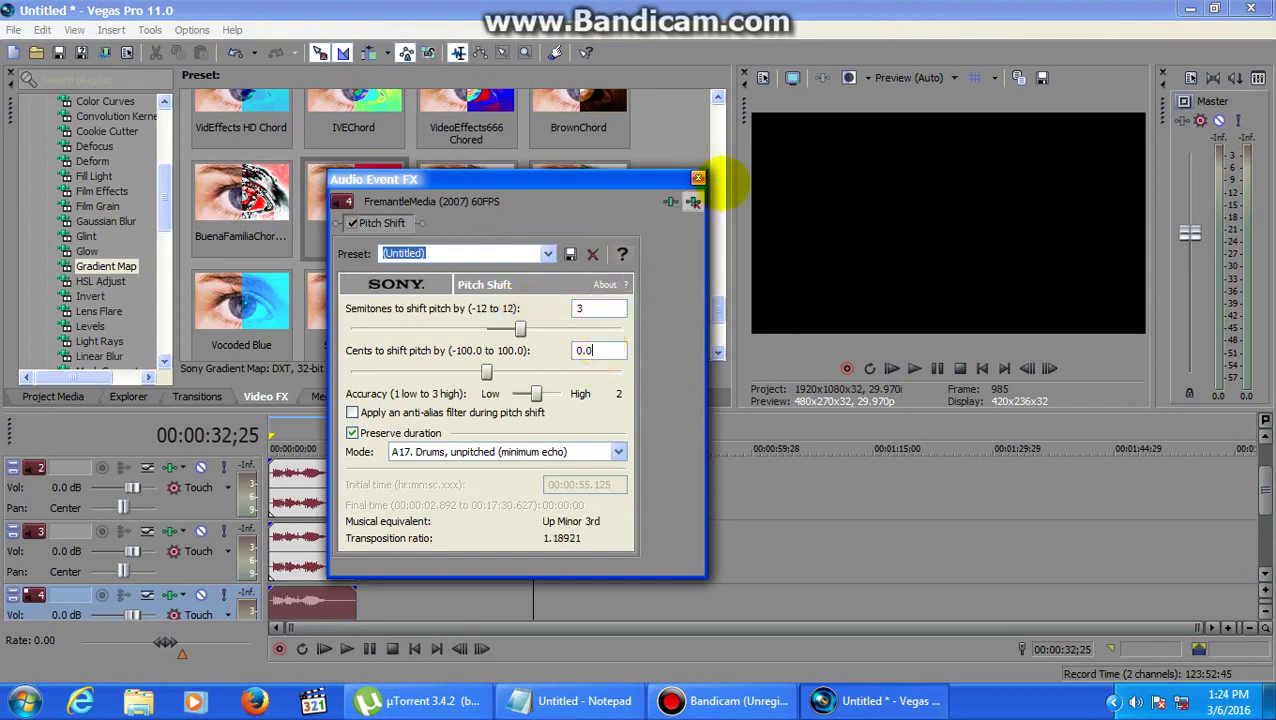
left_click(698, 178)
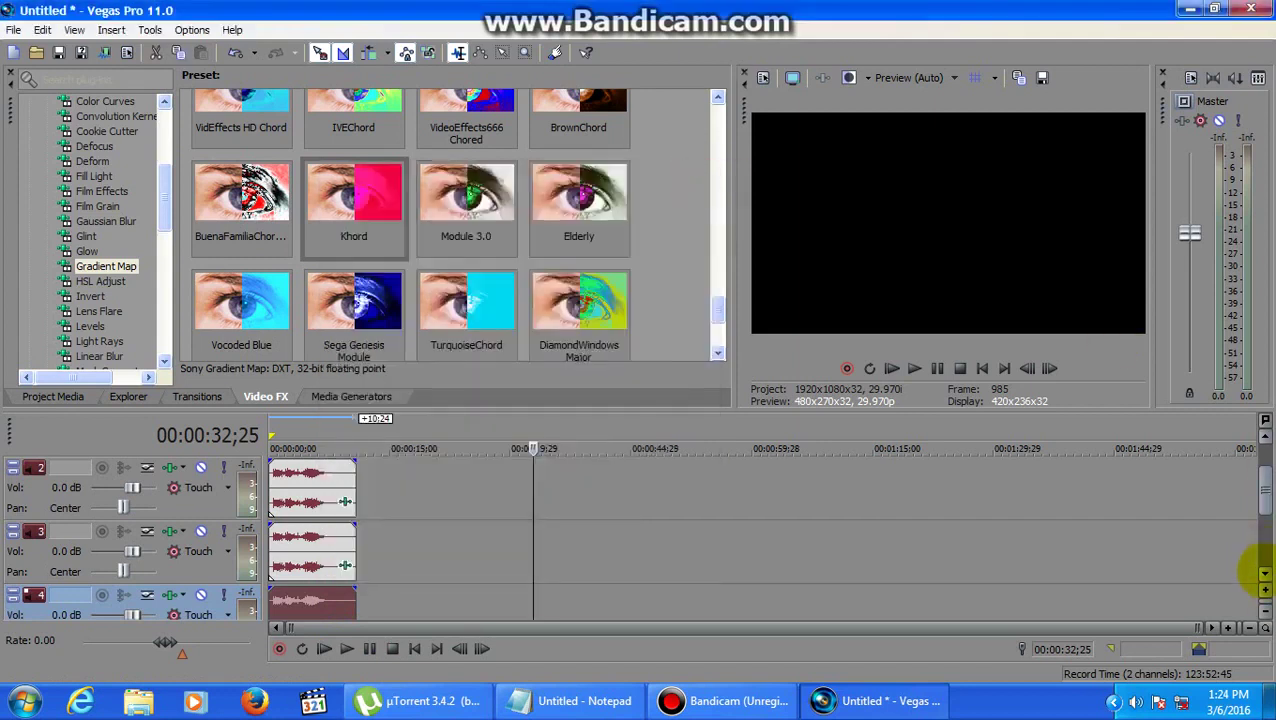
- Duplicate audio track 4 and remove the Pitch Shift effect from the copy's event
scroll(1266, 567, "down", 2)
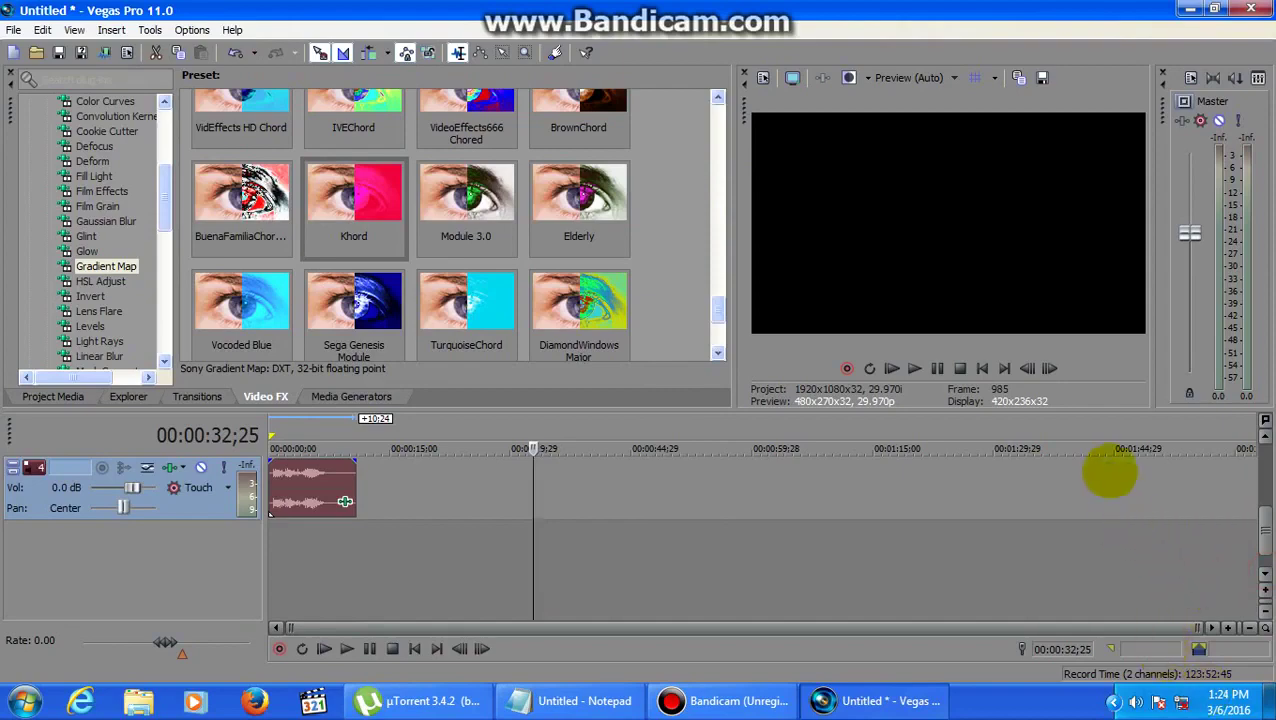
right_click(1105, 473)
left_click(1188, 528)
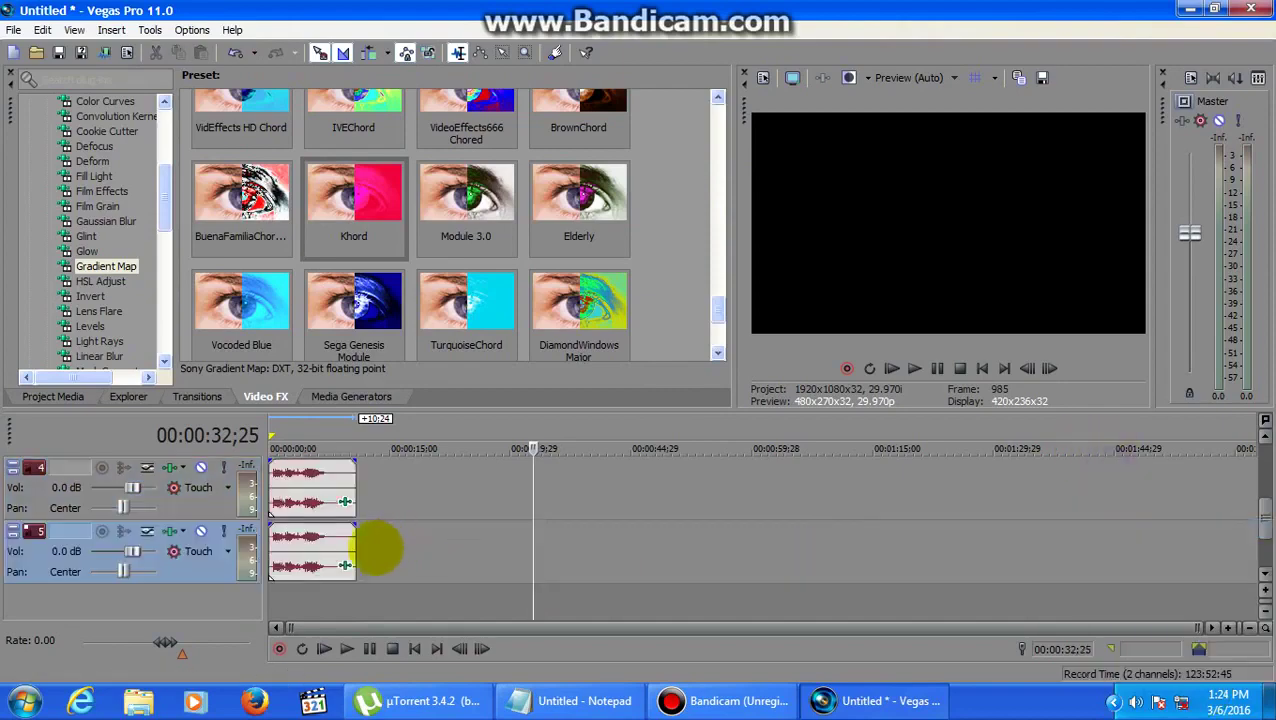
left_click(330, 560)
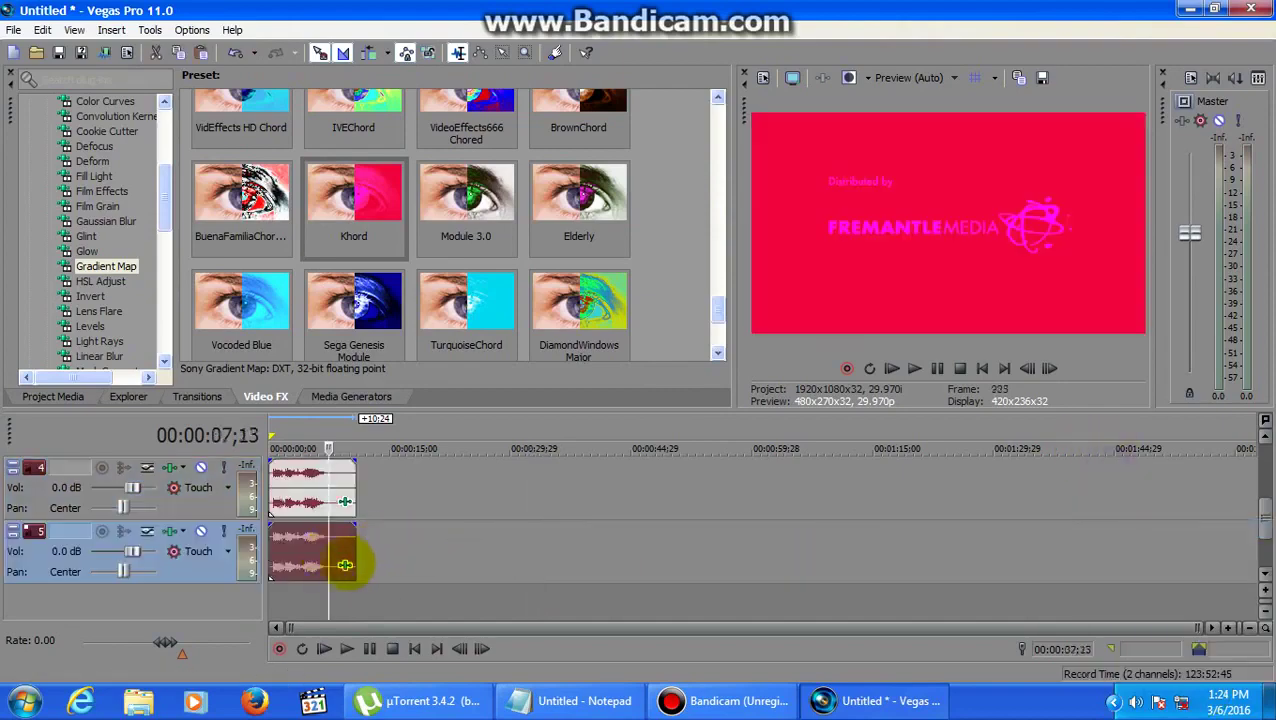
left_click(344, 565)
left_click(692, 202)
left_click(698, 178)
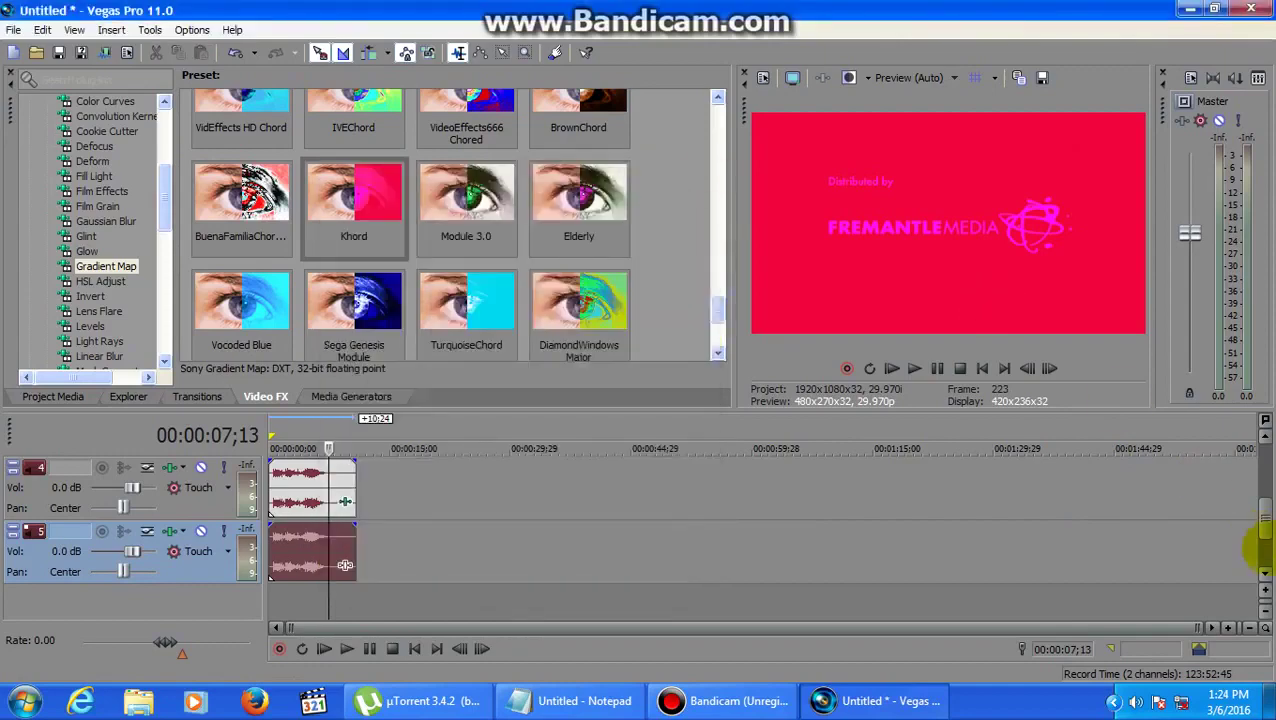
key("Delete")
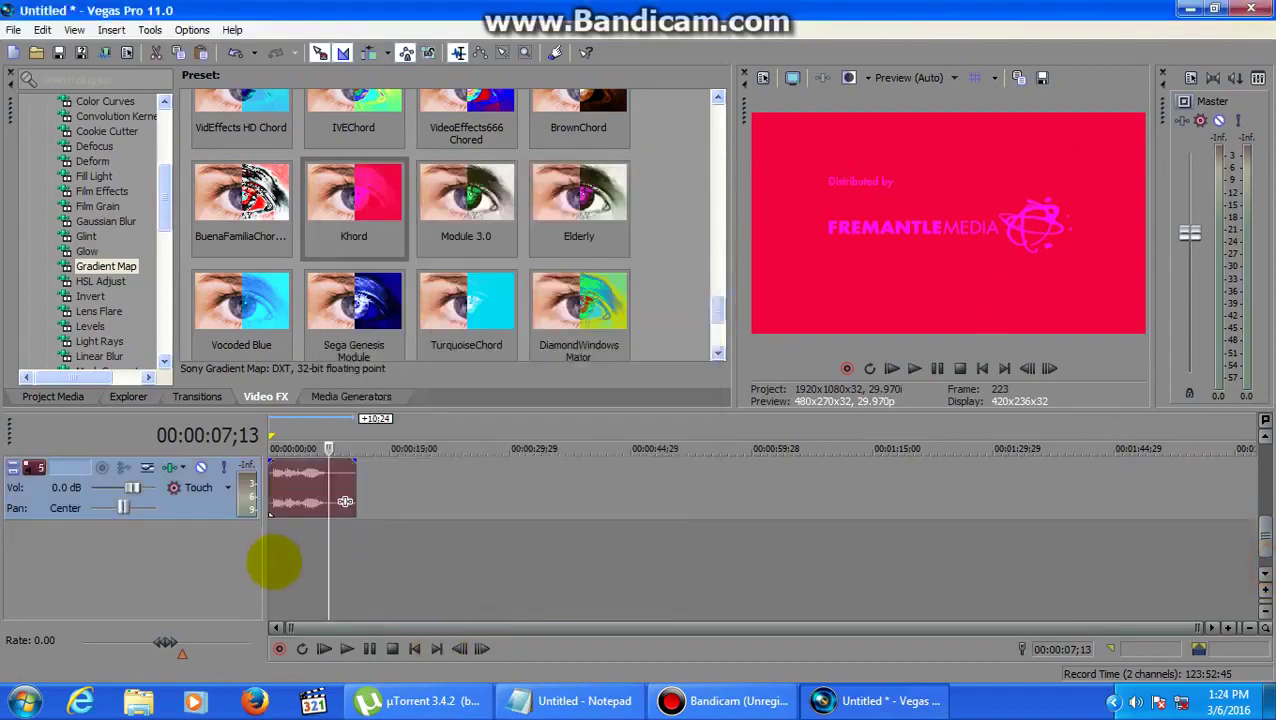
- Duplicate audio track 5 and set the pitch shift of the copy's event to -5 semitones
key("End")
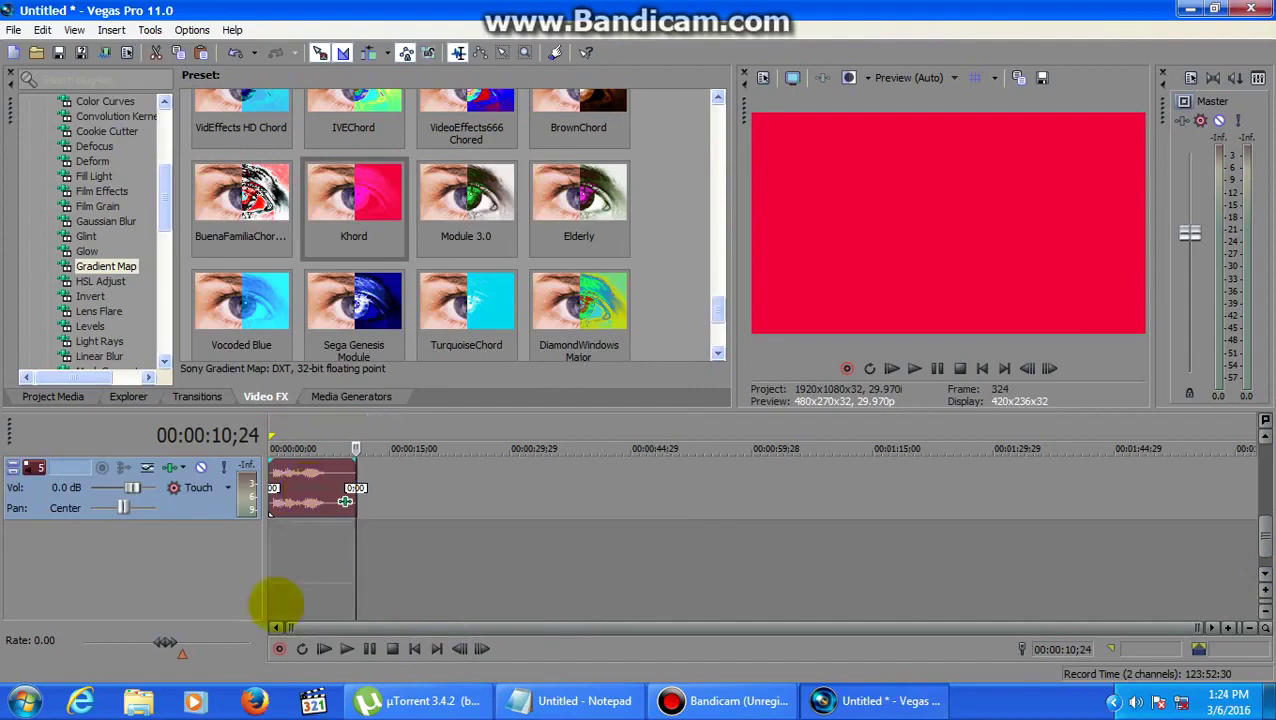
key("ctrl+z")
left_click(344, 565)
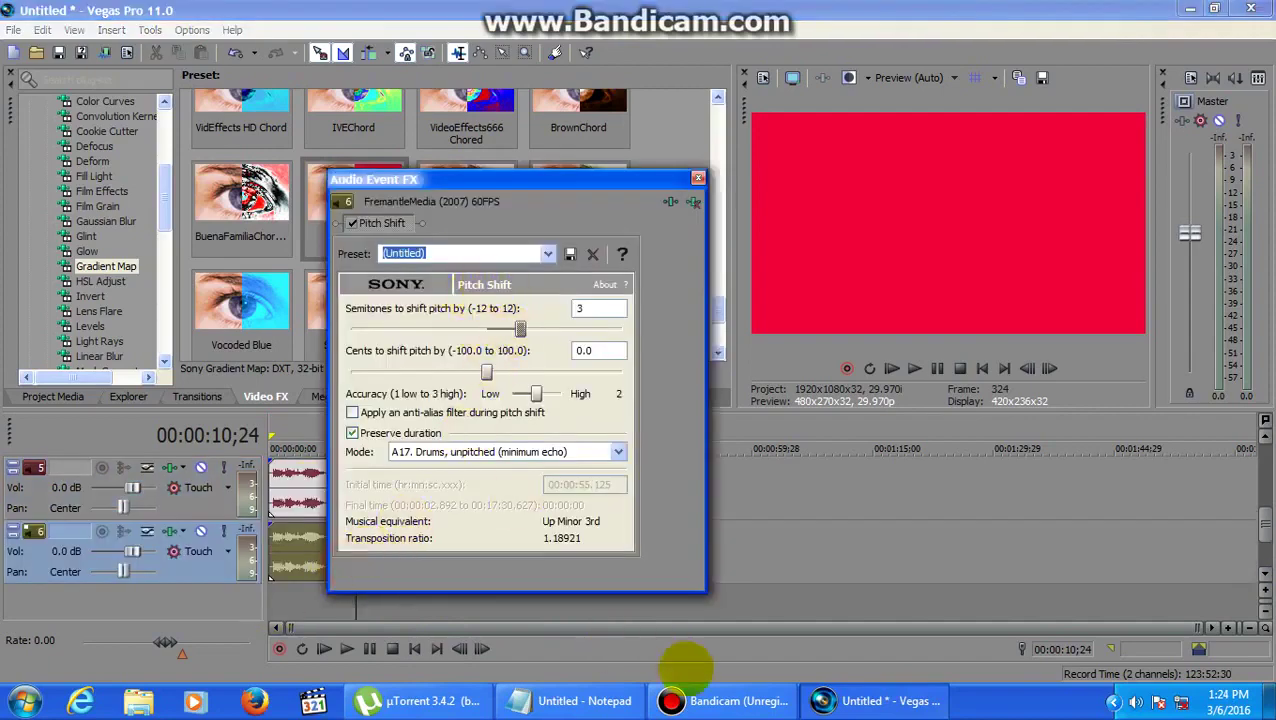
left_click(575, 700)
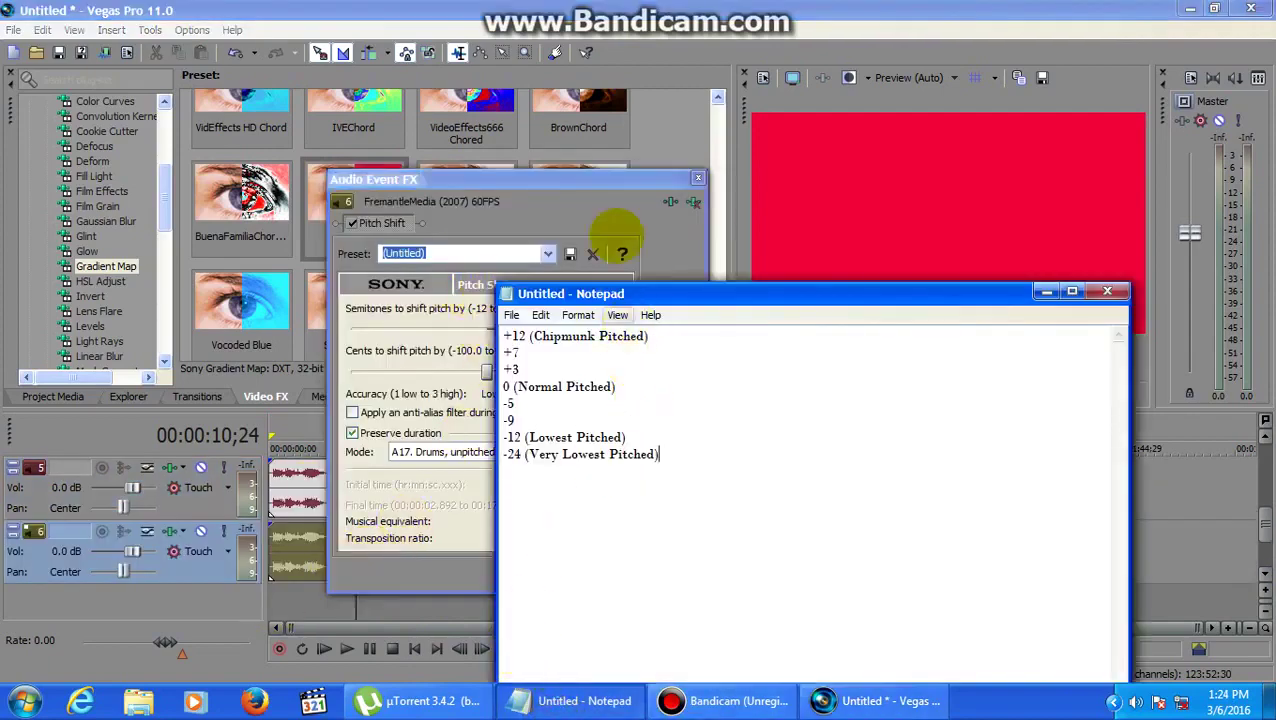
left_click(584, 191)
left_click_drag(518, 327, 433, 329)
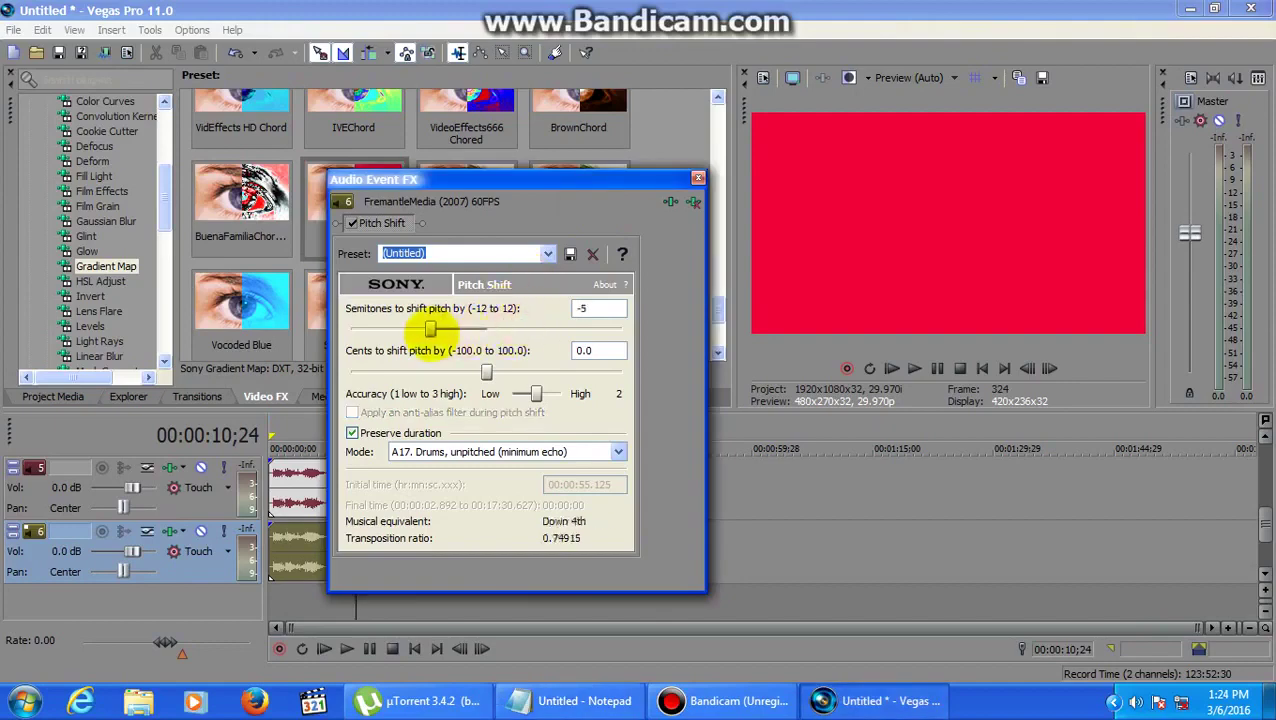
left_click(698, 178)
- Duplicate audio track 6 and set the pitch shift of the copy's event to -9 semitones
right_click(472, 540)
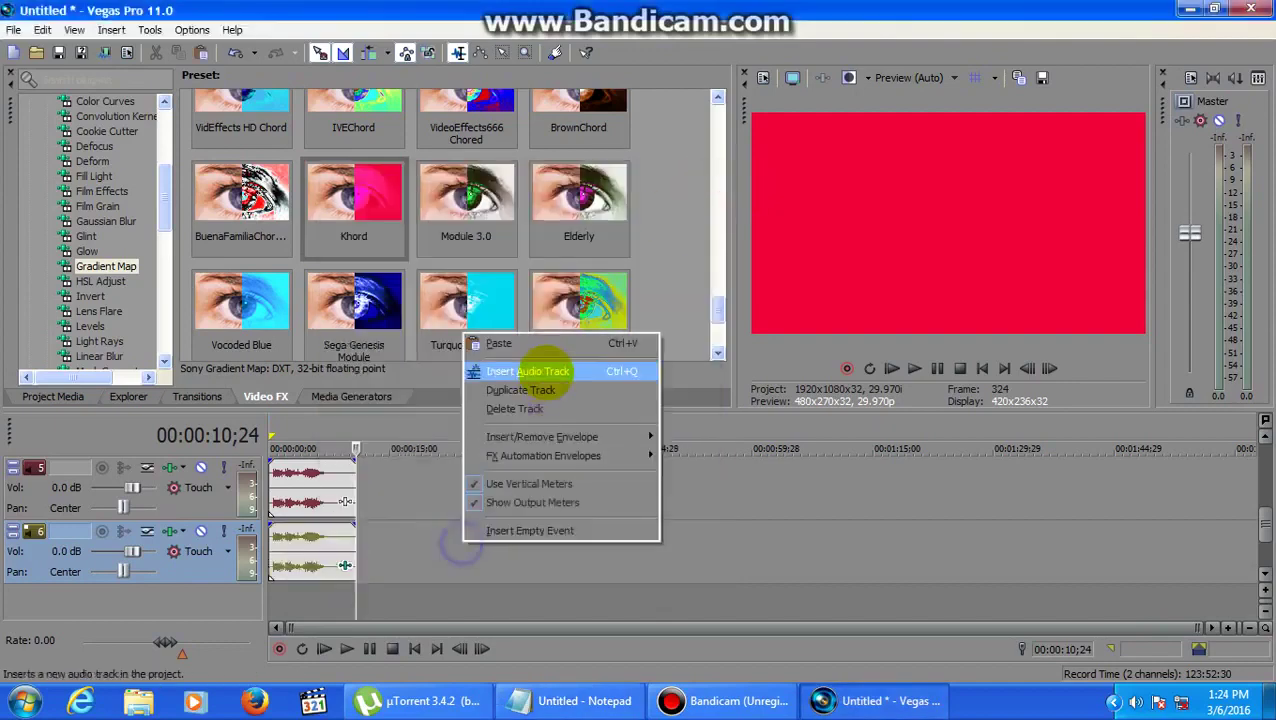
left_click(500, 288)
right_click(342, 597)
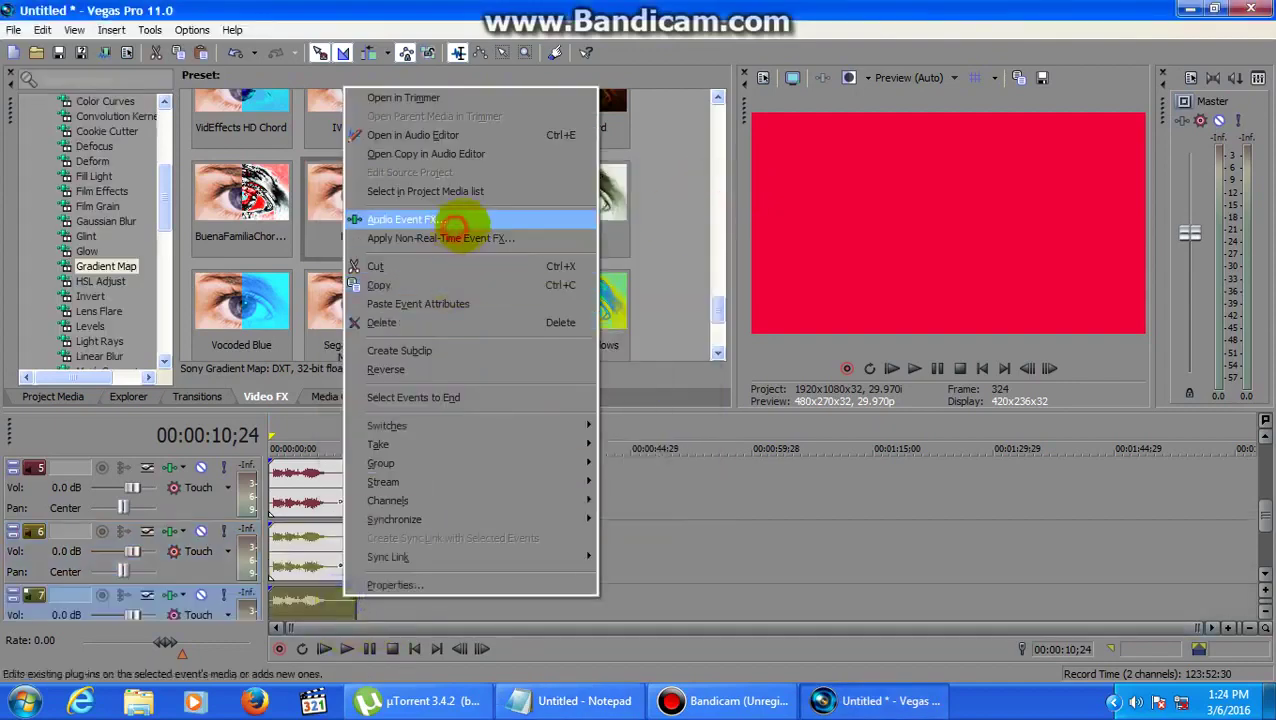
left_click(490, 219)
left_click(598, 308)
type("-")
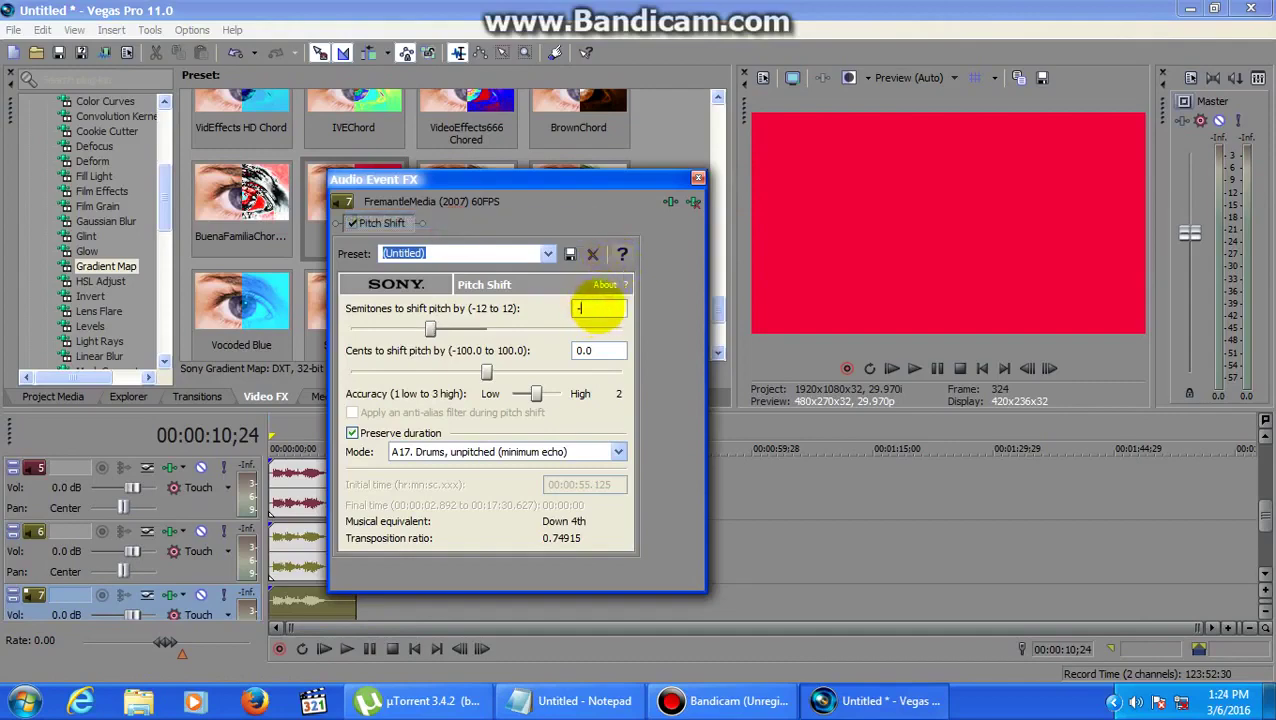
type("9")
left_click(613, 350)
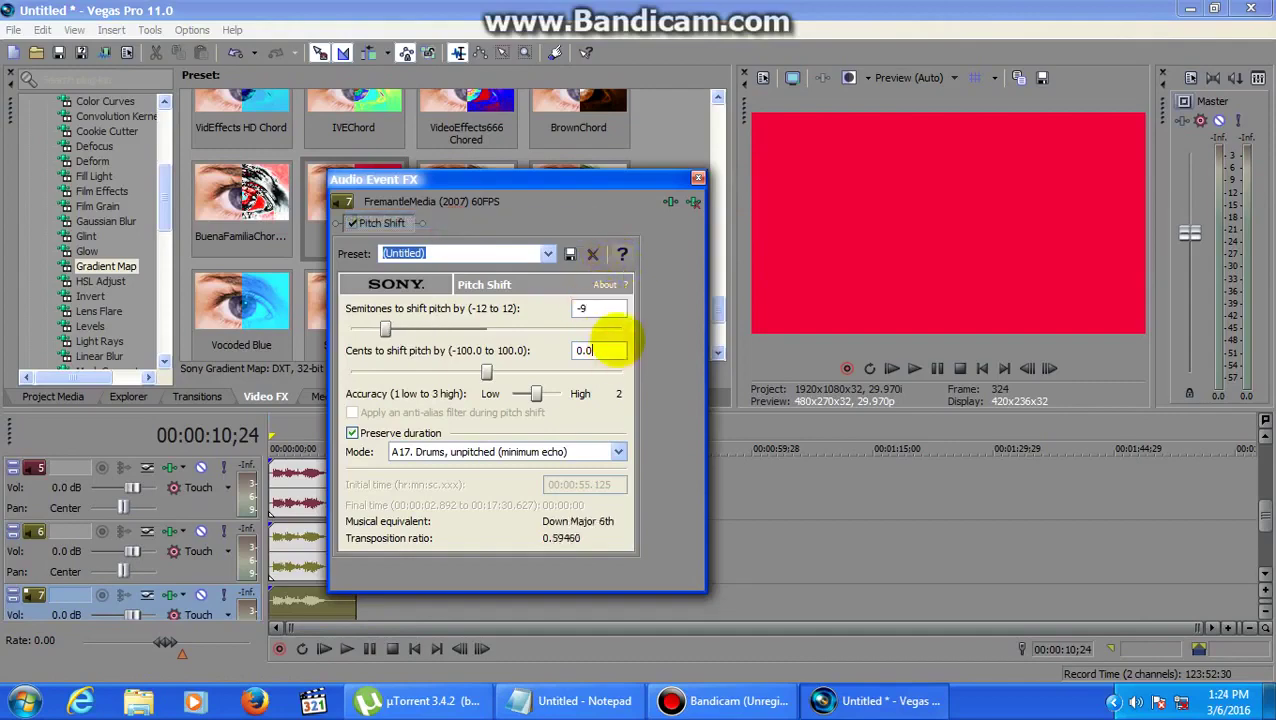
left_click(698, 178)
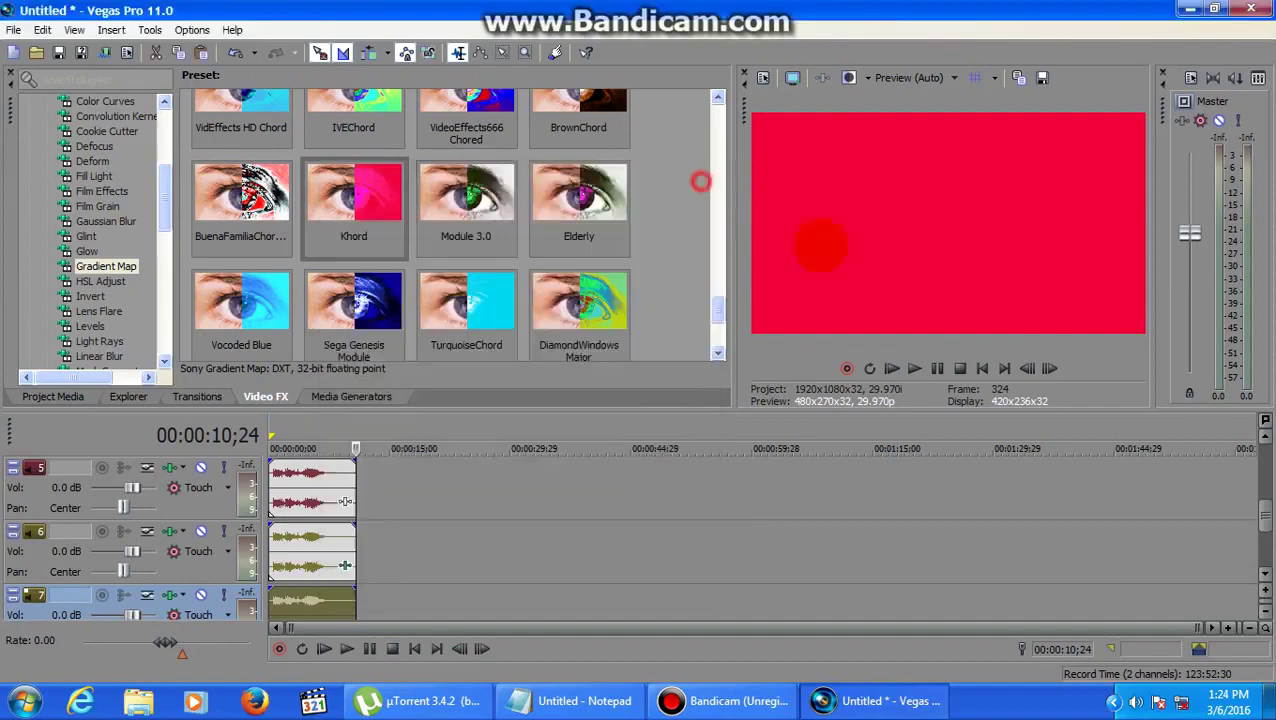
- Duplicate audio track 7 and check the copy's pitch shift settings against the Notepad list of pitch values
left_click(1264, 573)
left_click(1254, 555)
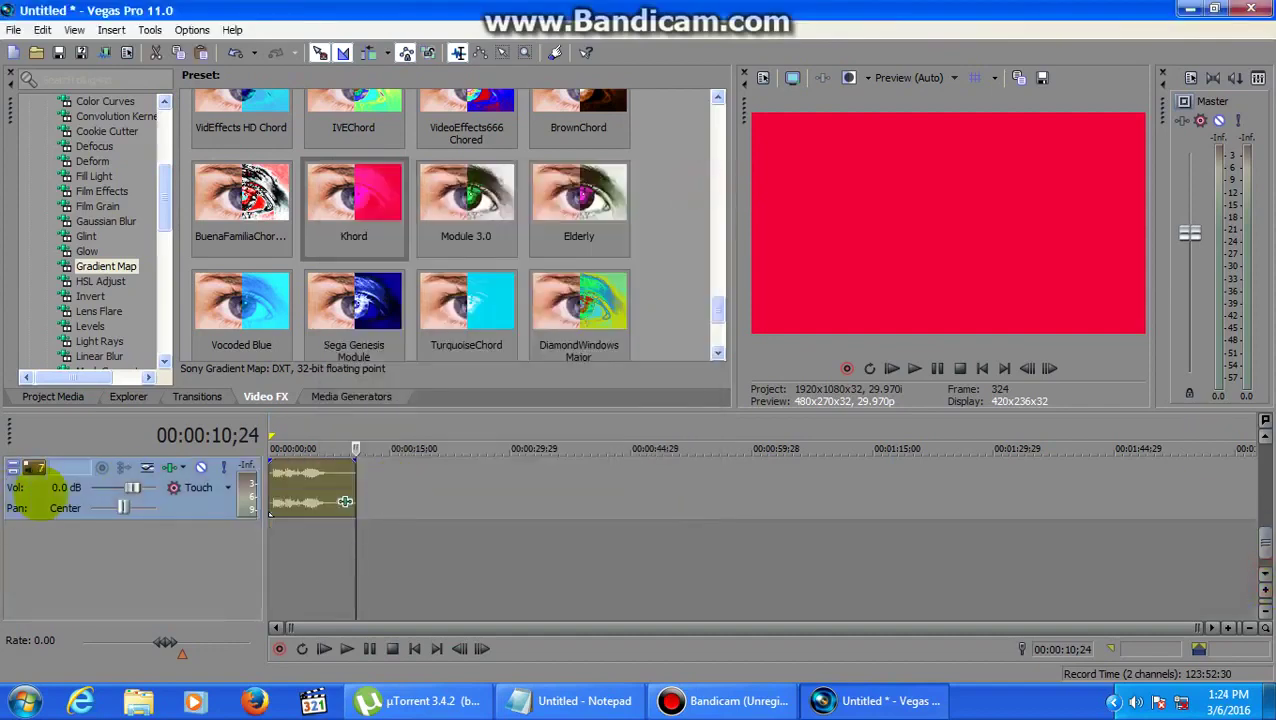
right_click(416, 480)
left_click(476, 330)
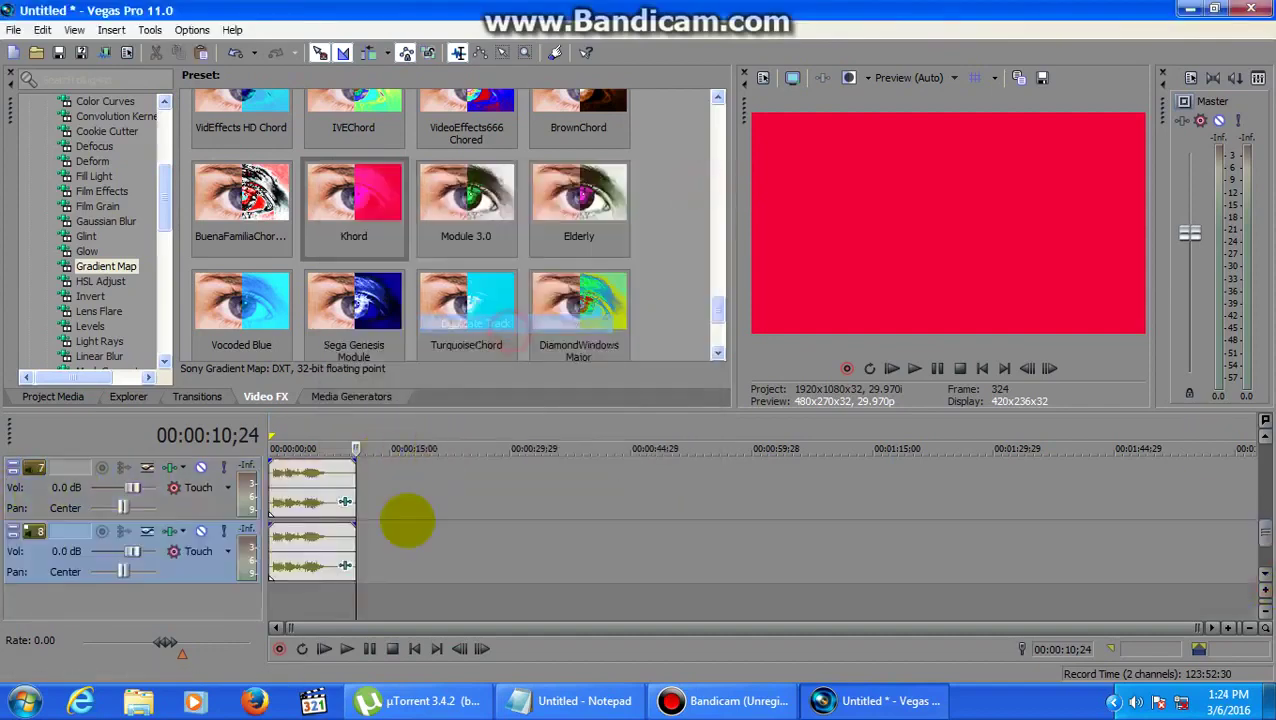
left_click(342, 566)
left_click(545, 700)
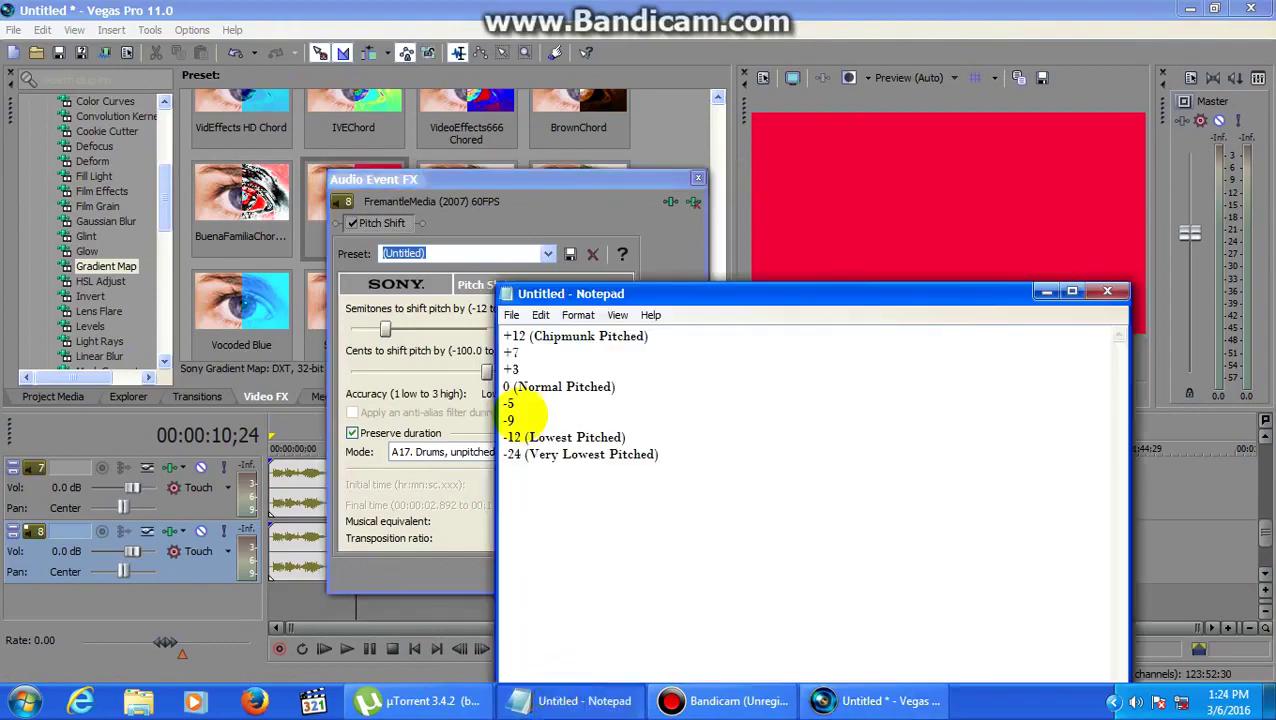
left_click(466, 530)
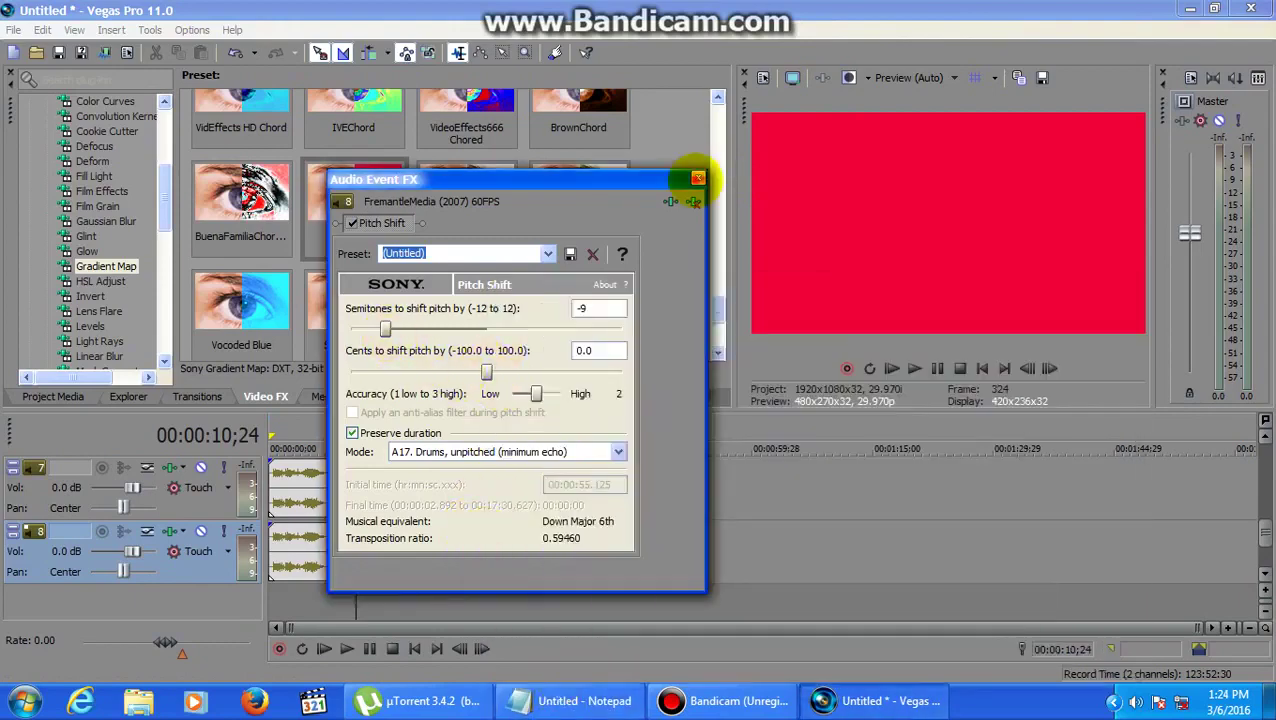
left_click(697, 178)
- Duplicate audio track 8 and remove the Pitch Shift effect from the copy's event
right_click(451, 535)
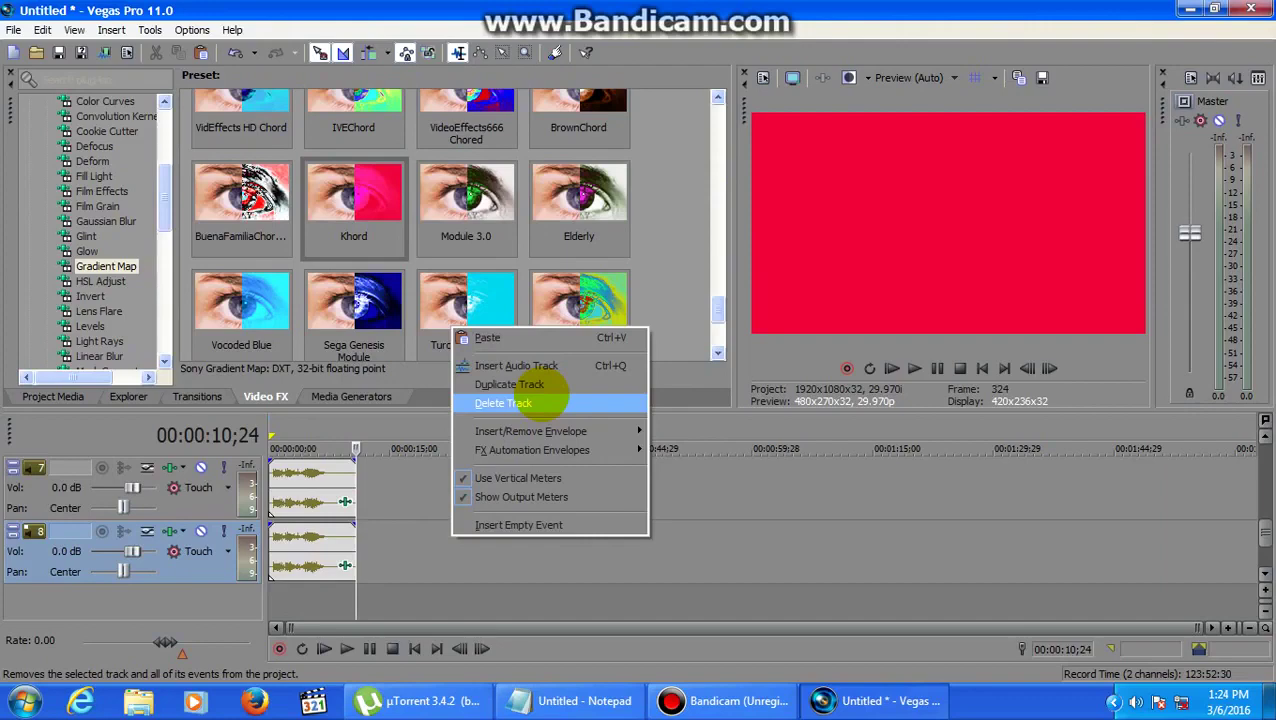
left_click(545, 398)
left_click(1245, 530)
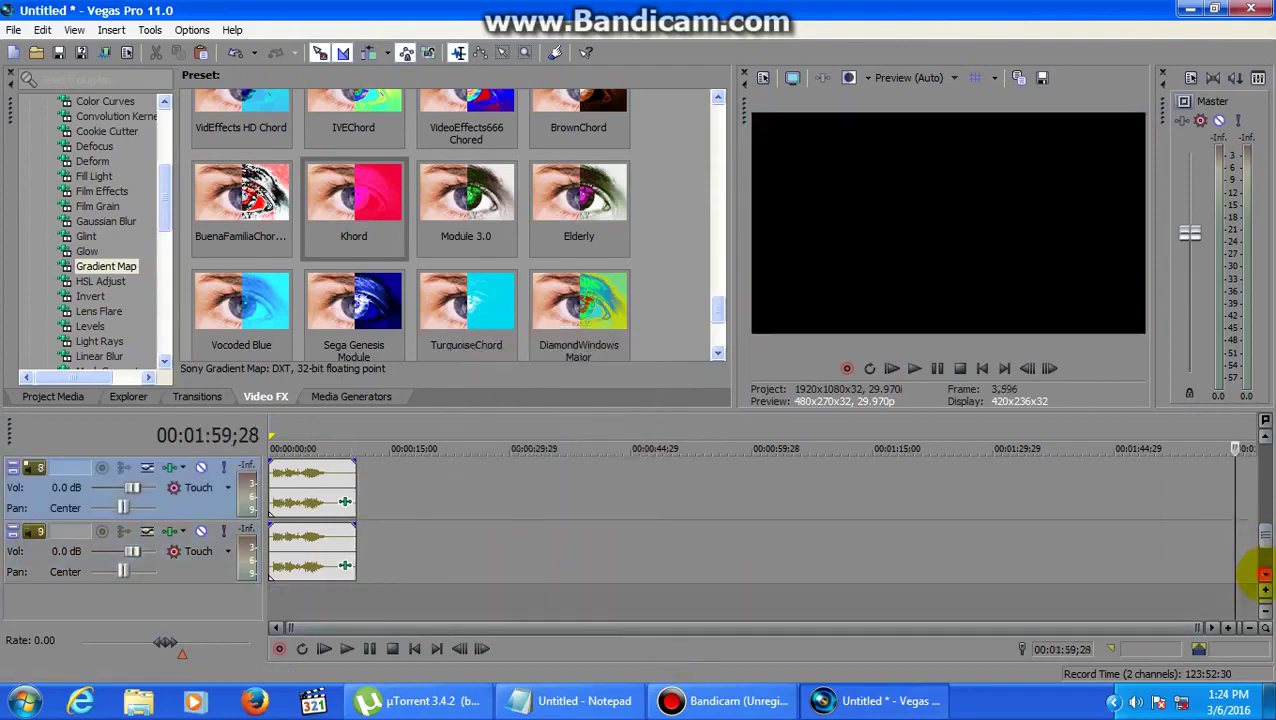
left_click(280, 595)
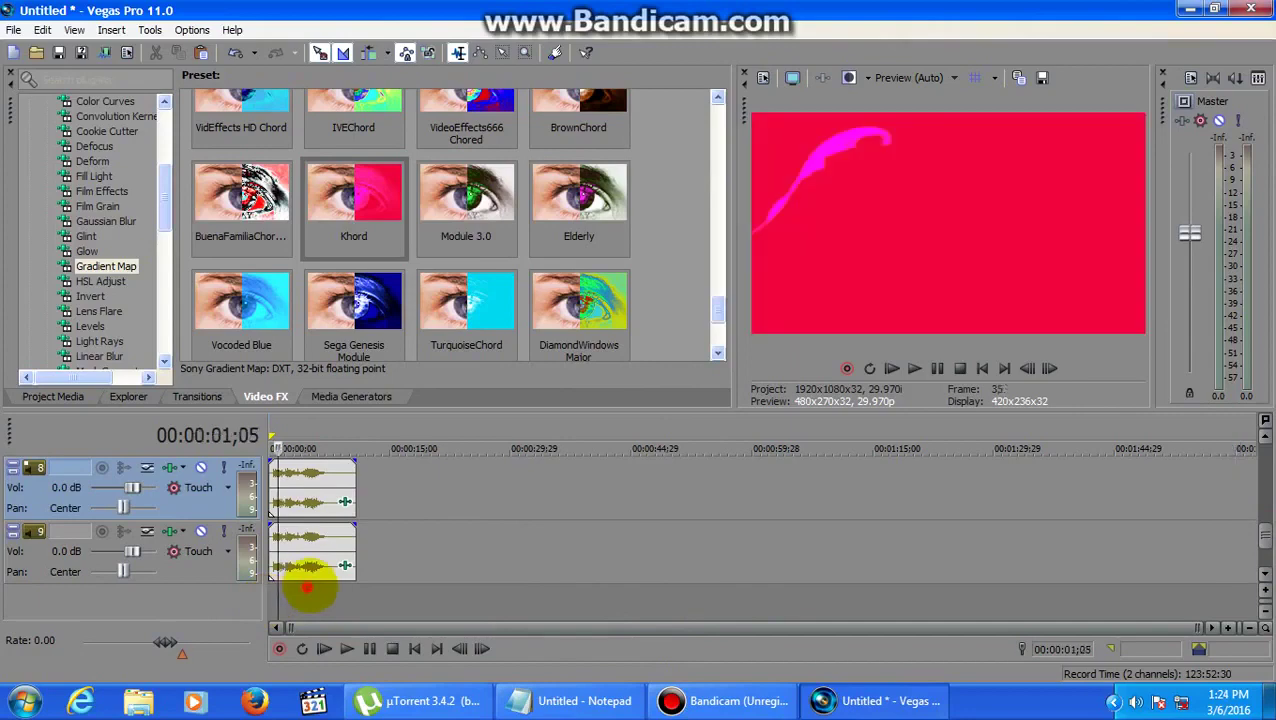
left_click(344, 566)
left_click(698, 180)
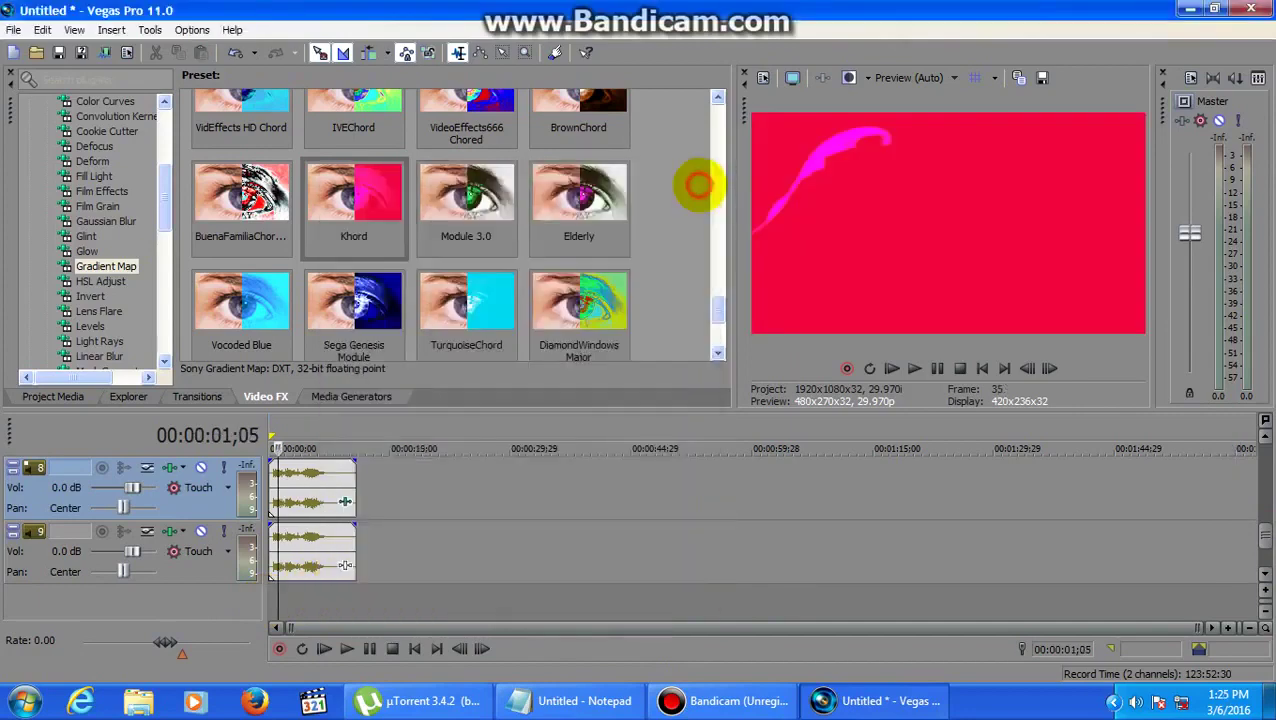
- Set the track 9 event's time stretch method to Classic, with A17. Drums, unpitched (minimum echo) and a pitch change of -24
right_click(328, 533)
left_click(370, 523)
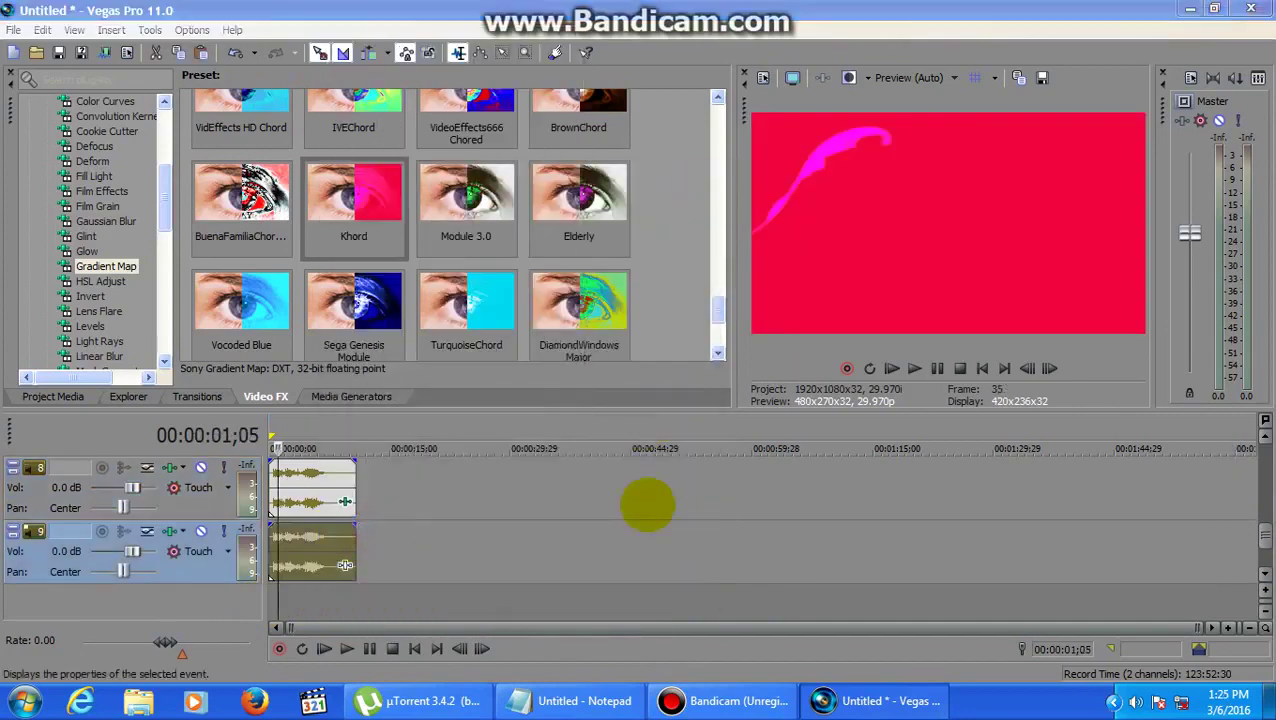
left_click(650, 305)
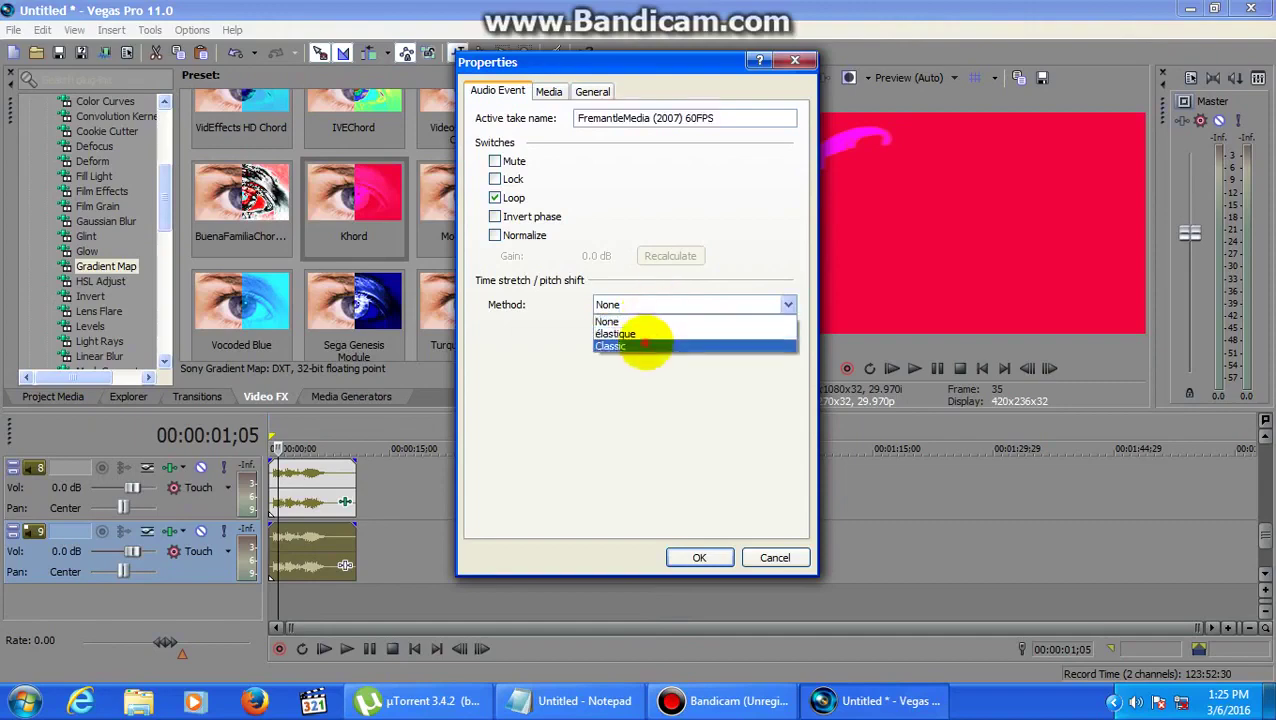
left_click(645, 345)
left_click(660, 331)
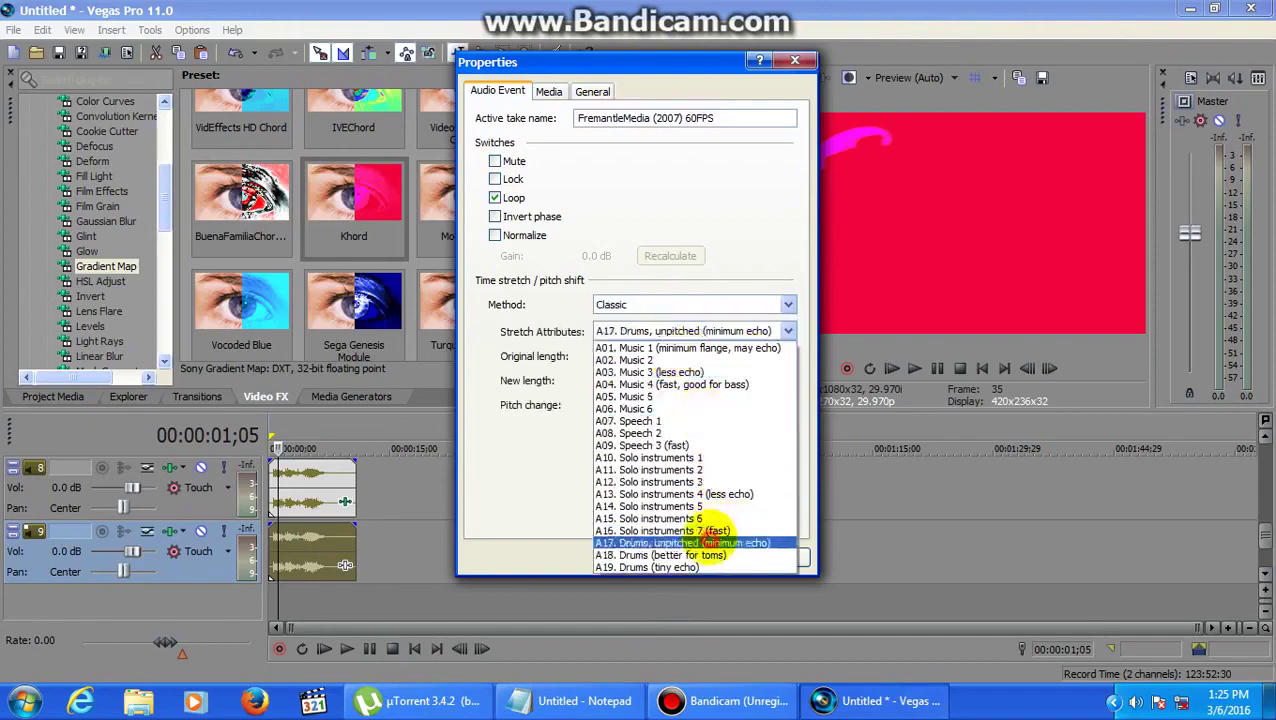
left_click(712, 542)
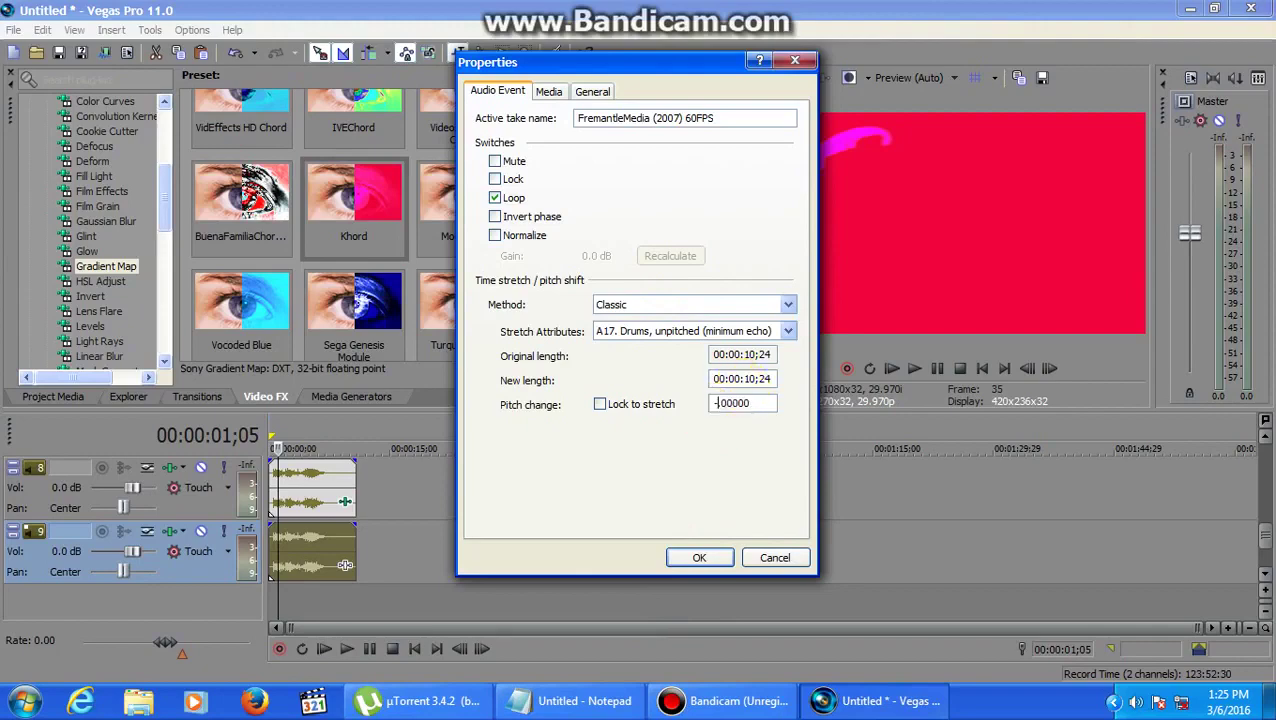
type("24.")
left_click(699, 557)
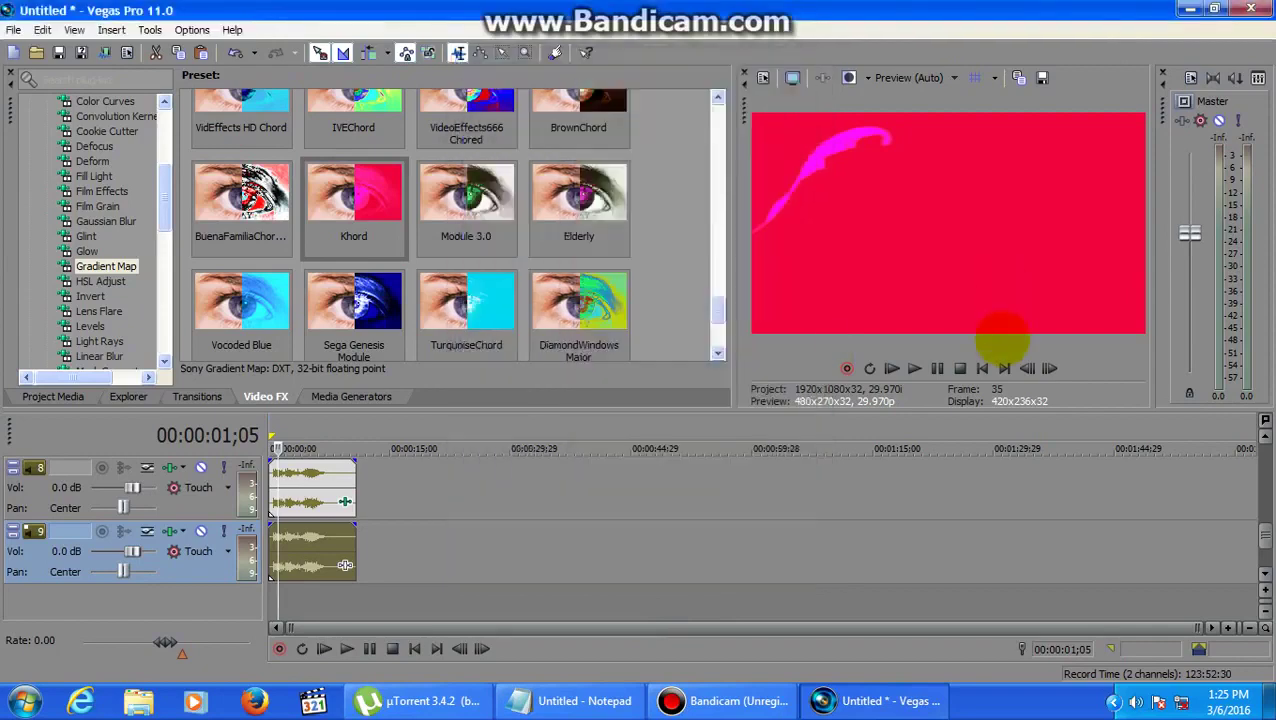
- Play the project from the start and set the video preview quality to Preview (Quarter)
left_click(982, 368)
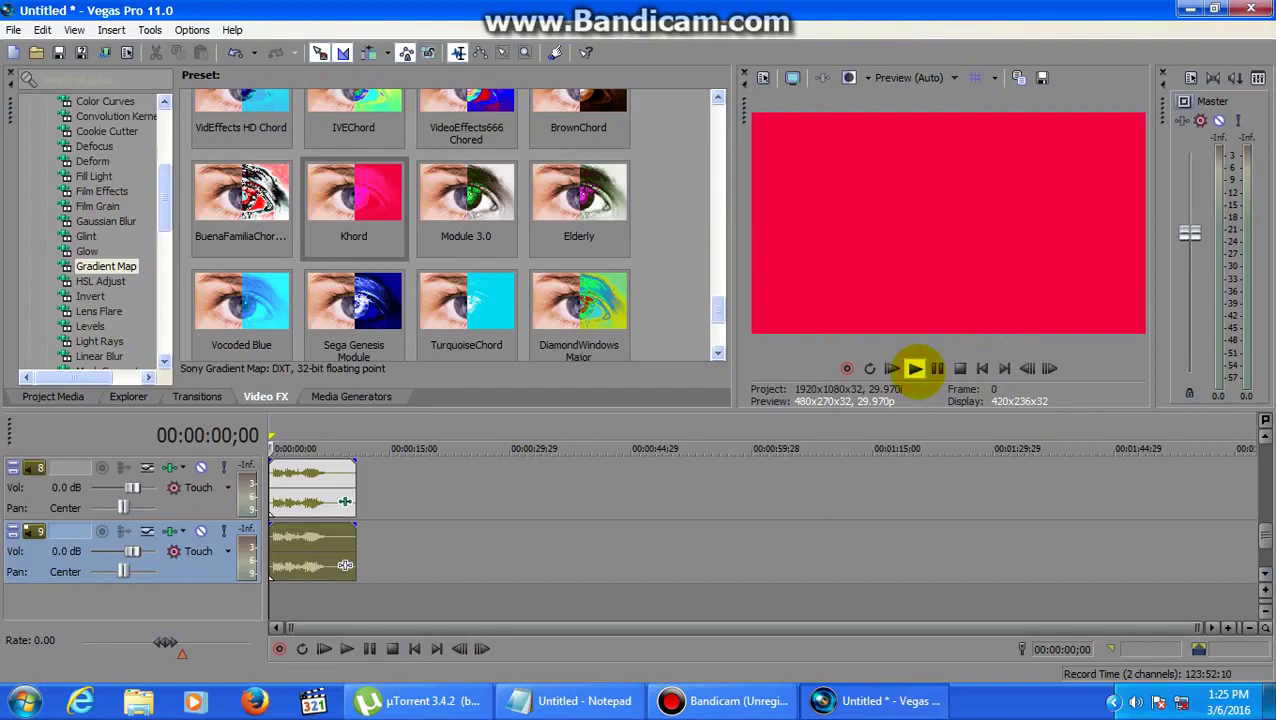
left_click(914, 368)
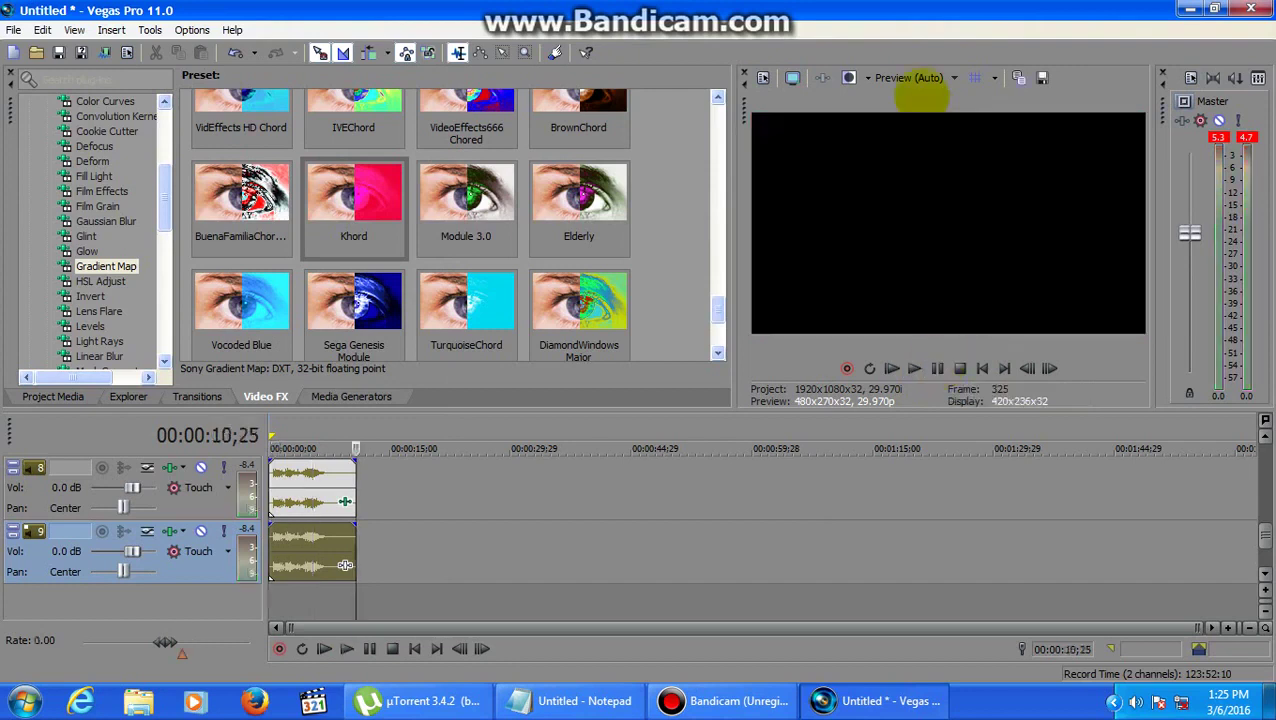
left_click(928, 77)
mouse_move(950, 119)
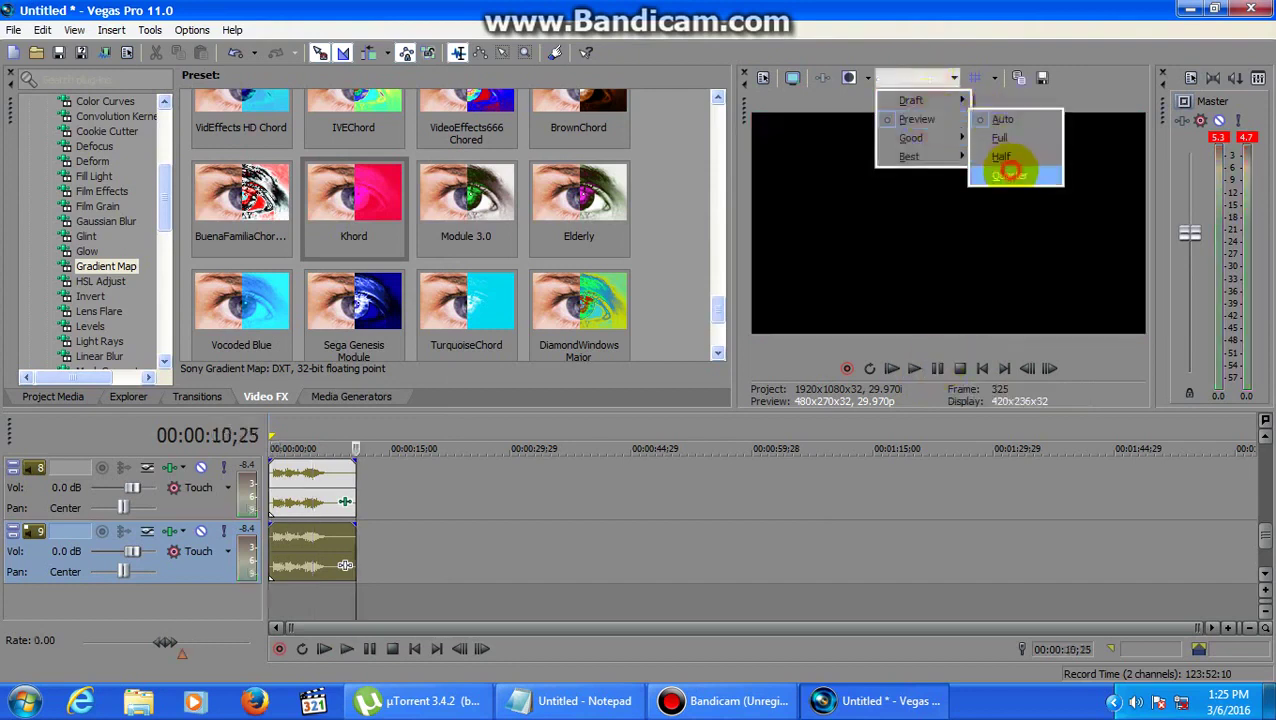
left_click(1008, 167)
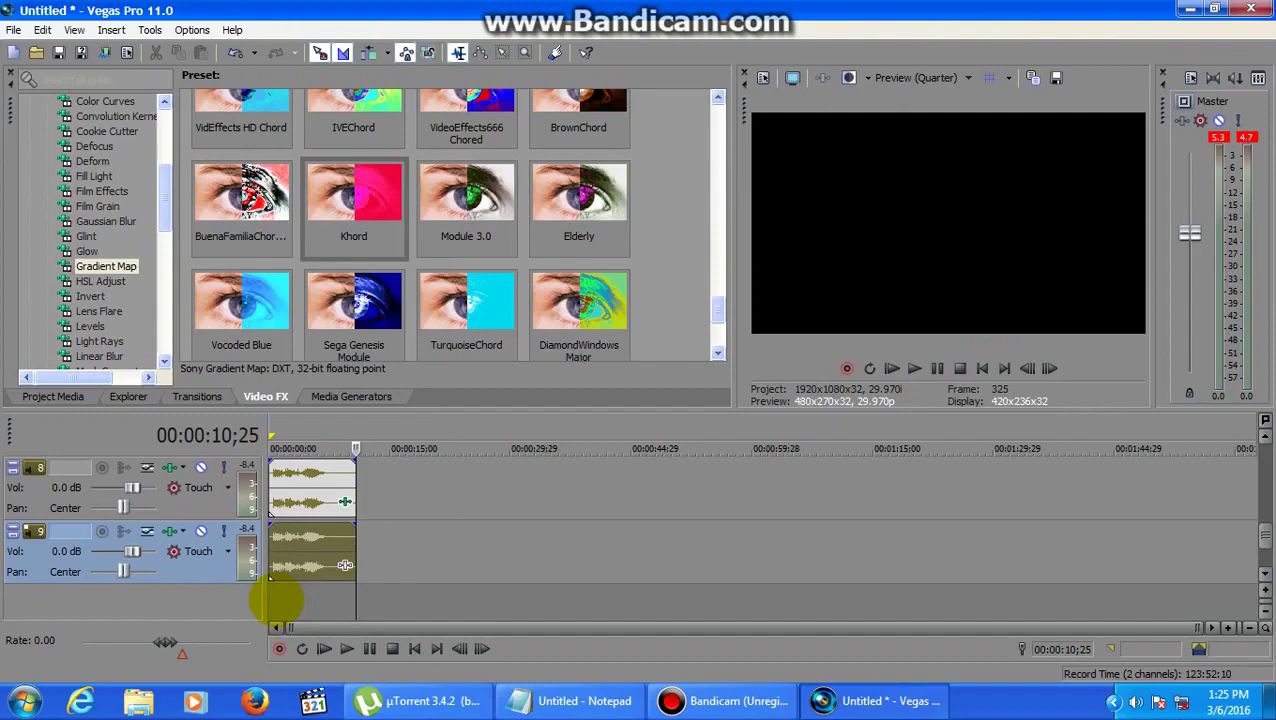
- Play the project again to review the layered audio and gradient-mapped video, and pause partway through
left_click(914, 368)
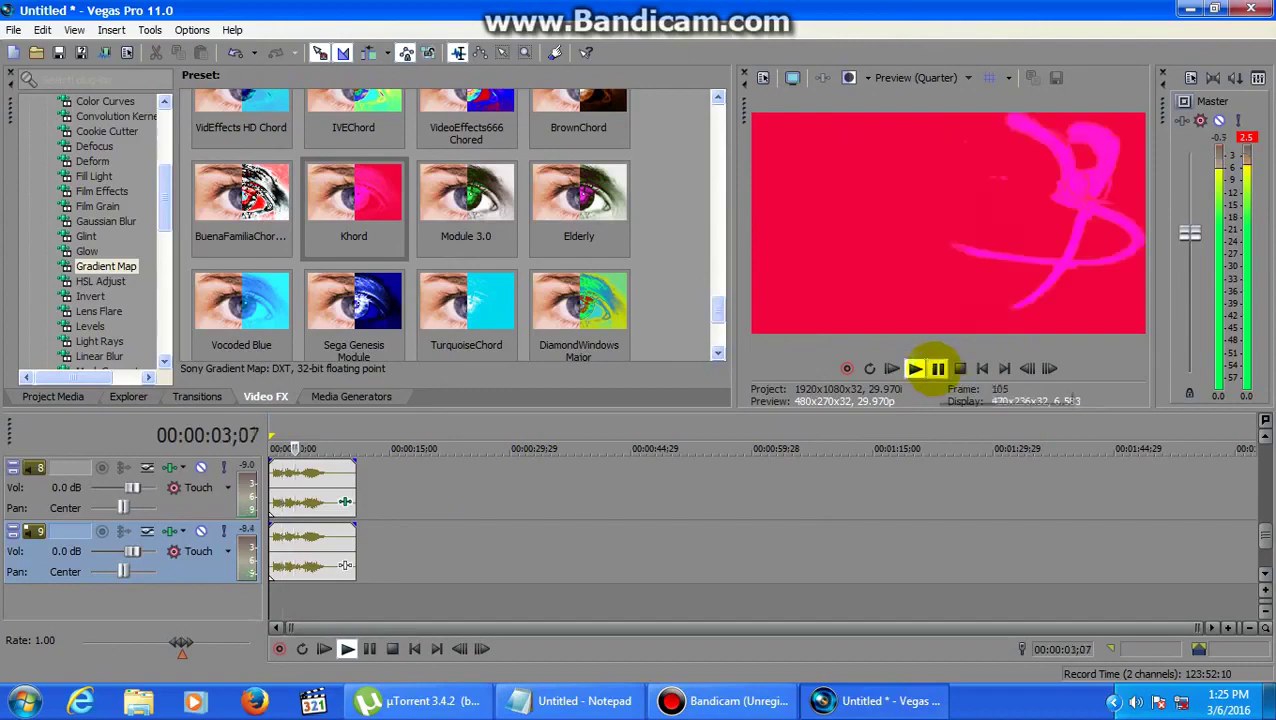
left_click(937, 368)
left_click(718, 690)
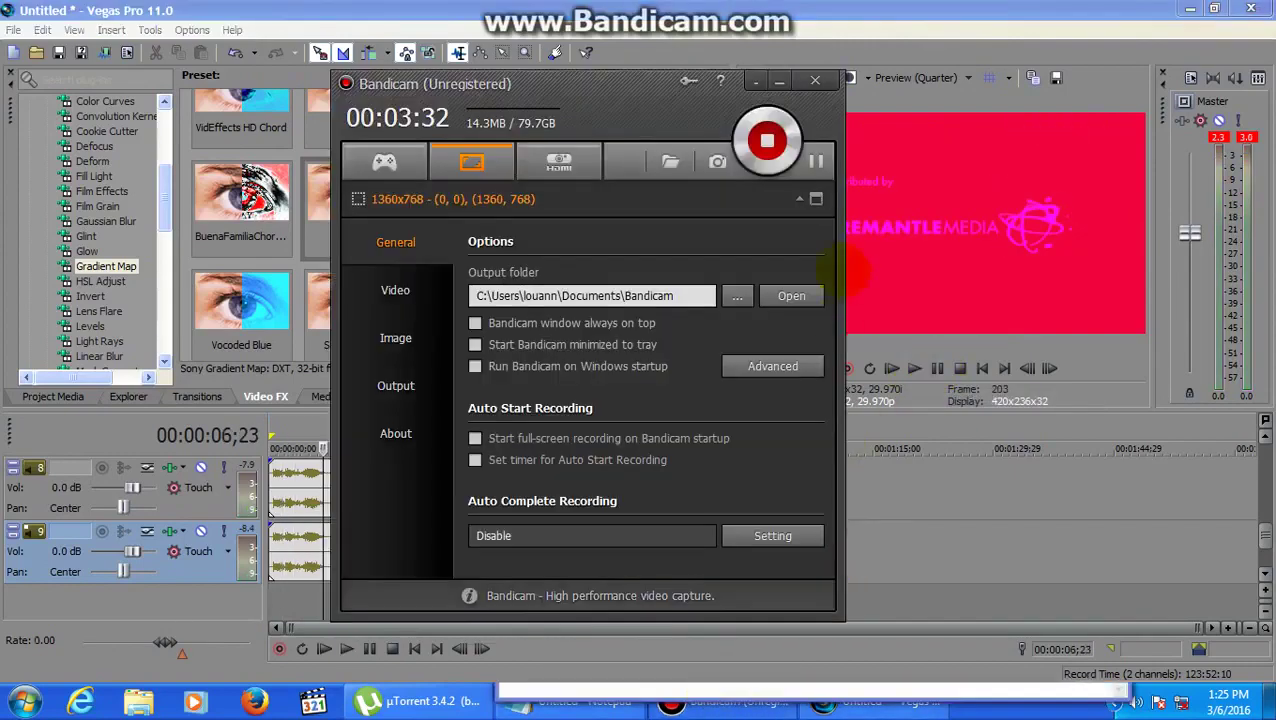